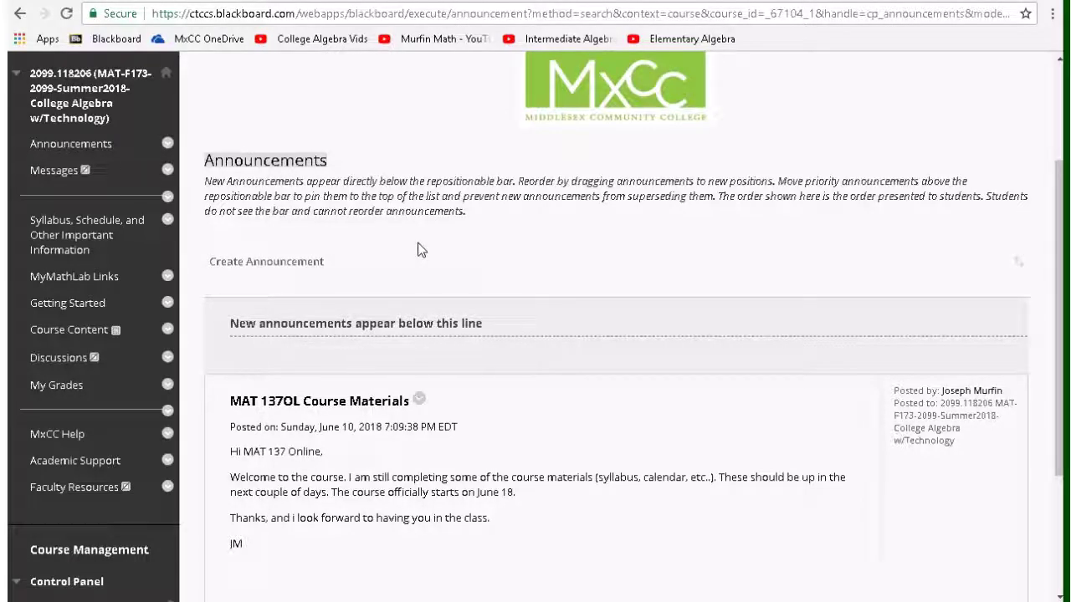
Step: Open the MyMathLab Calendar from the course's MyMathLab Links page
{"action": "left_click", "coordinate": [73, 276]}
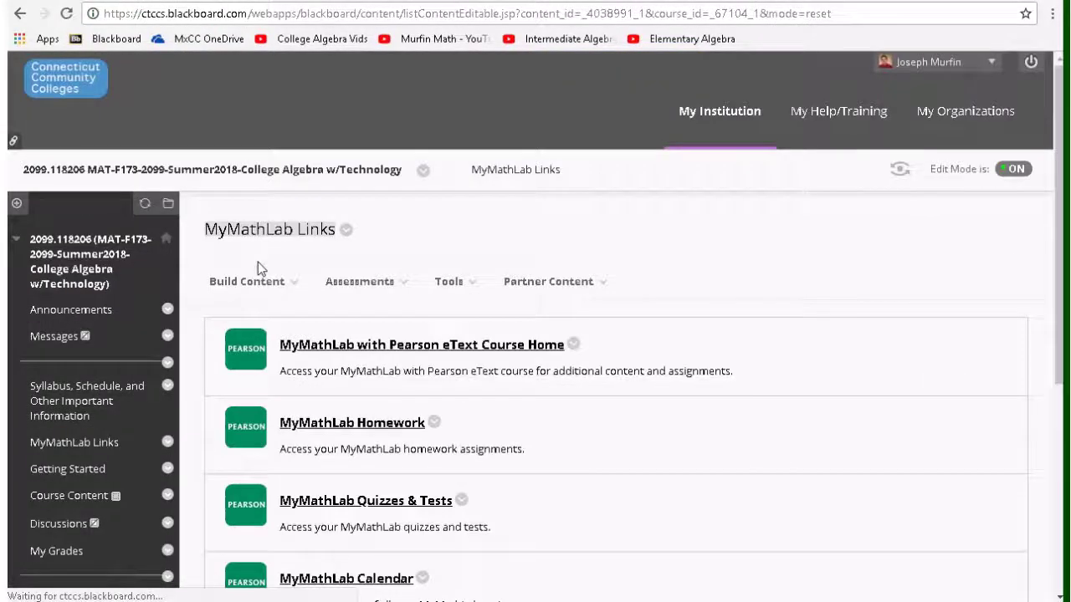
{"action": "scroll", "coordinate": [257, 262], "scroll_direction": "down", "scroll_amount": 2}
{"action": "left_click", "coordinate": [360, 116]}
{"action": "left_click", "coordinate": [691, 359]}
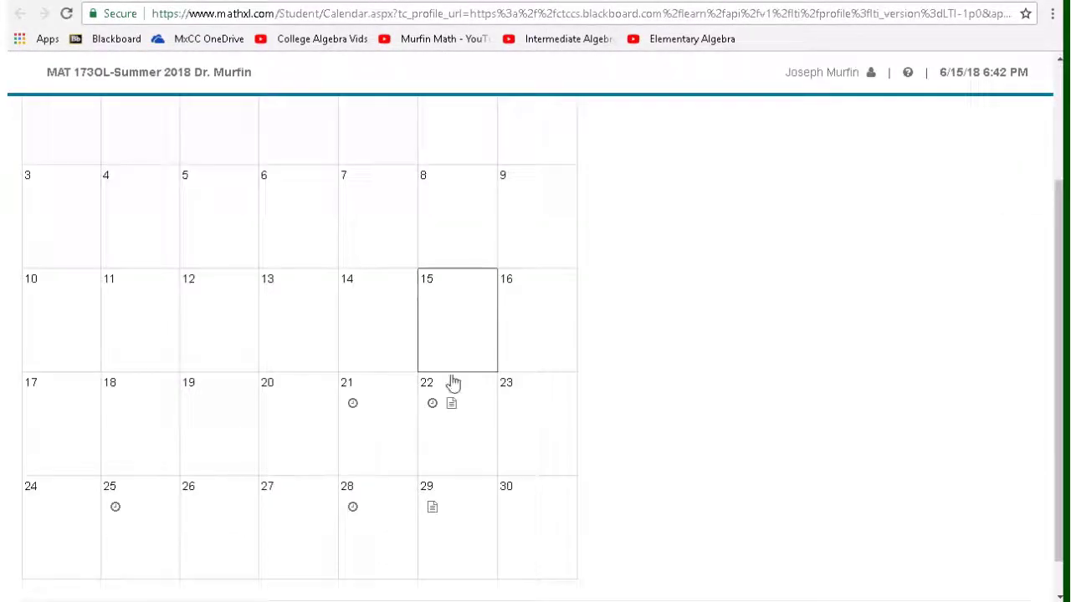
Step: Check the assignments due and available on June 22 in the calendar and follow the Quiz #1 entry
{"action": "scroll", "coordinate": [452, 383], "scroll_direction": "down", "scroll_amount": 1}
{"action": "mouse_move", "coordinate": [454, 375]}
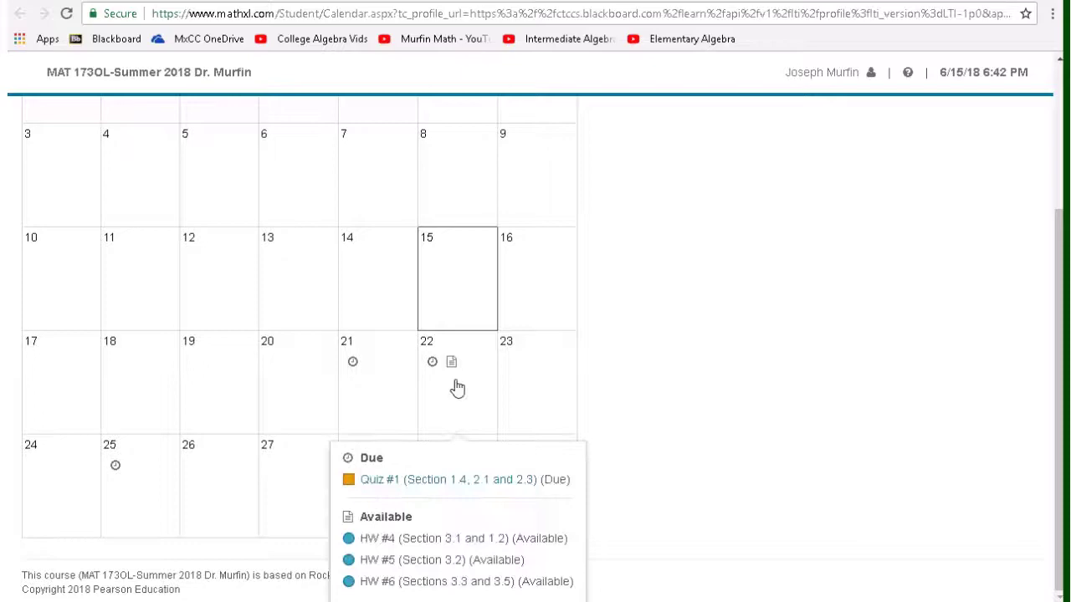
{"action": "left_click", "coordinate": [437, 482]}
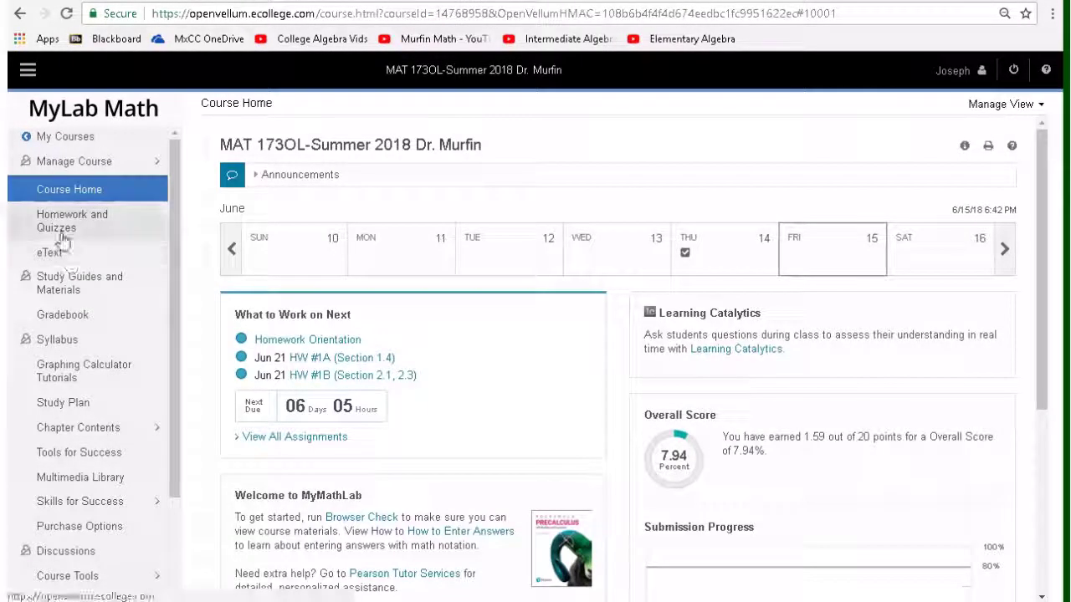
Step: Open Quiz #1 (Section 1.4, 2.1 and 2.3) from the Homework and Quizzes list and start the test
{"action": "left_click", "coordinate": [63, 228]}
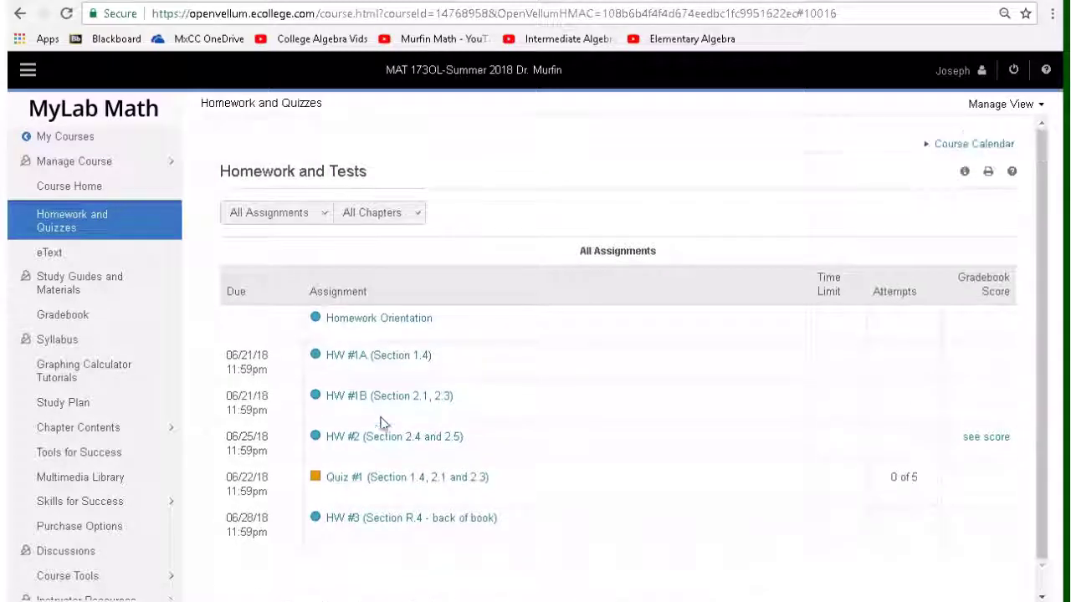
{"action": "left_click", "coordinate": [356, 478]}
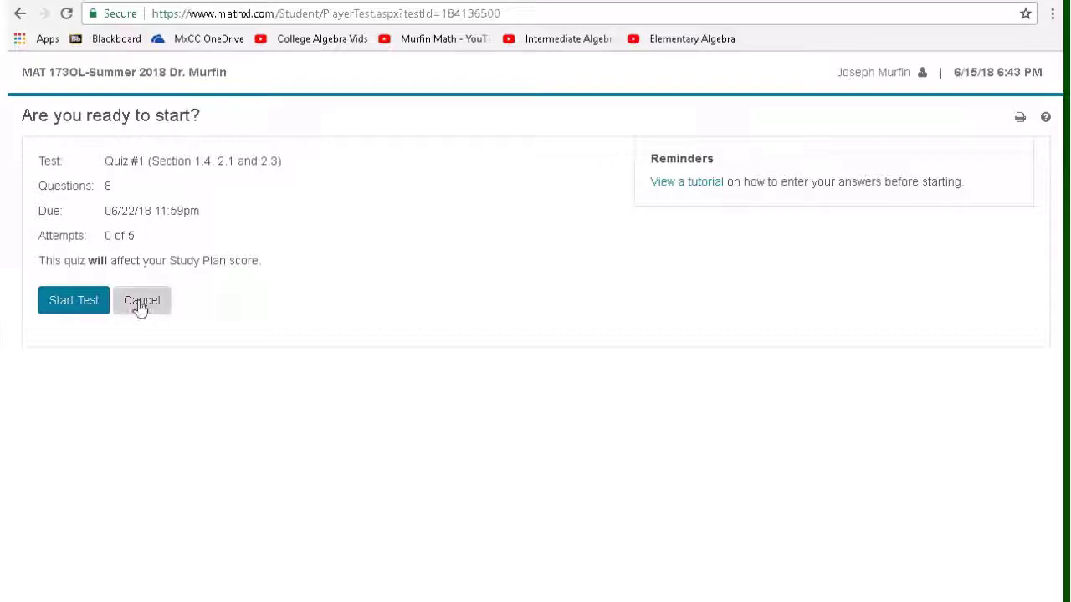
{"action": "left_click", "coordinate": [72, 306]}
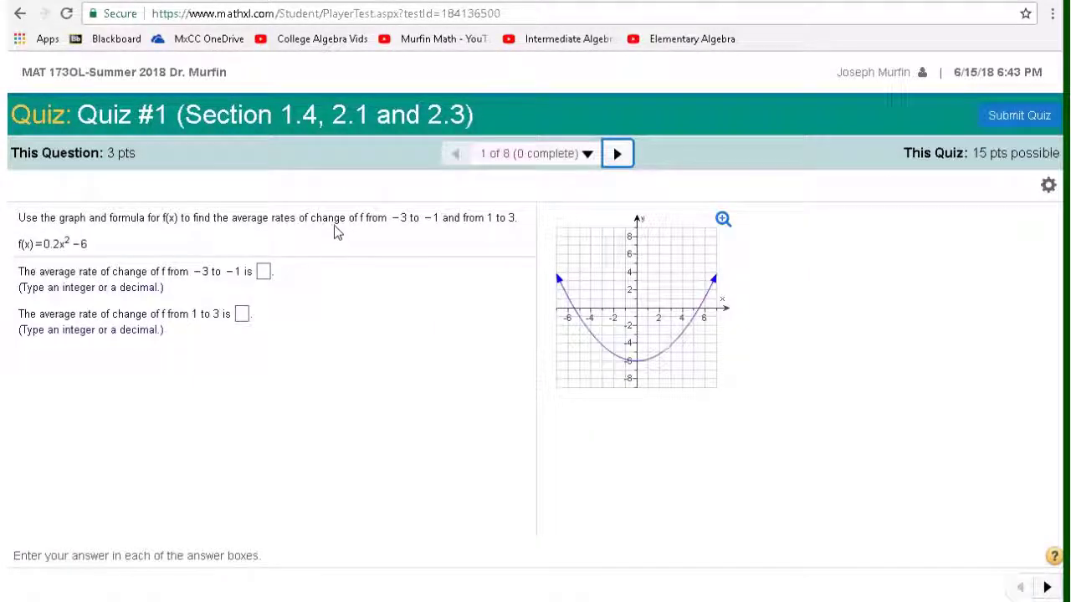
Step: Answer question 1 with average rates of change of 5 from −3 to −1 and 3 from 1 to 3
{"action": "left_click", "coordinate": [264, 273]}
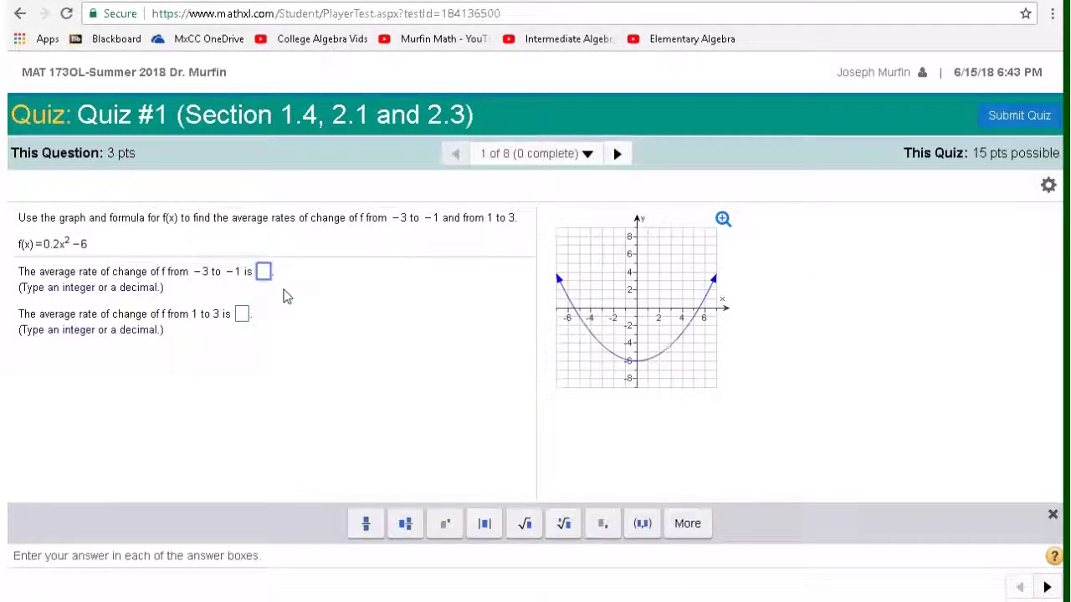
{"action": "type", "text": "5"}
{"action": "left_click", "coordinate": [242, 315]}
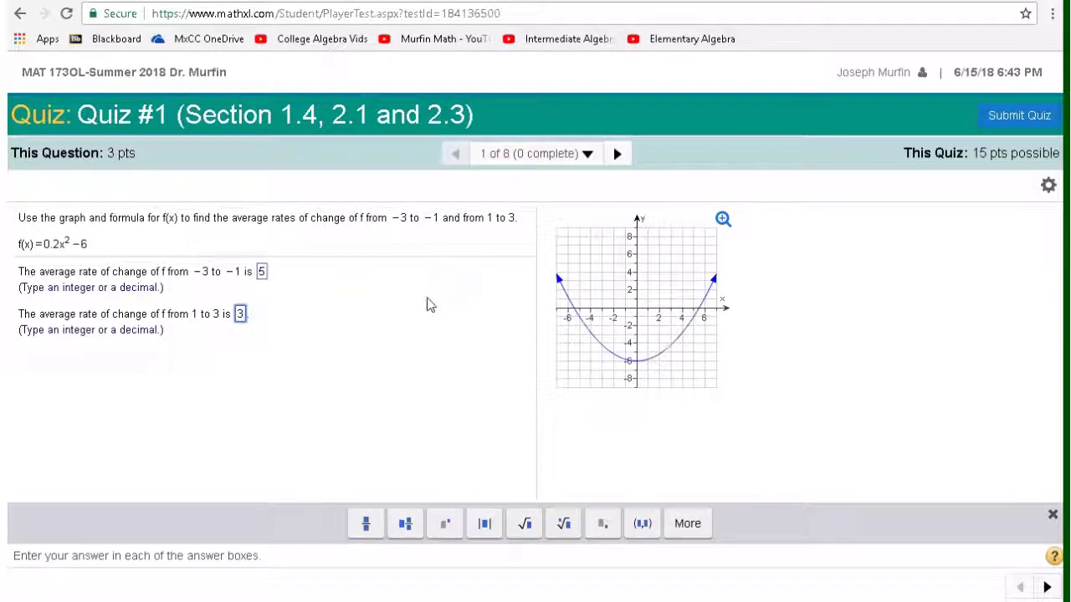
{"action": "left_click", "coordinate": [359, 329]}
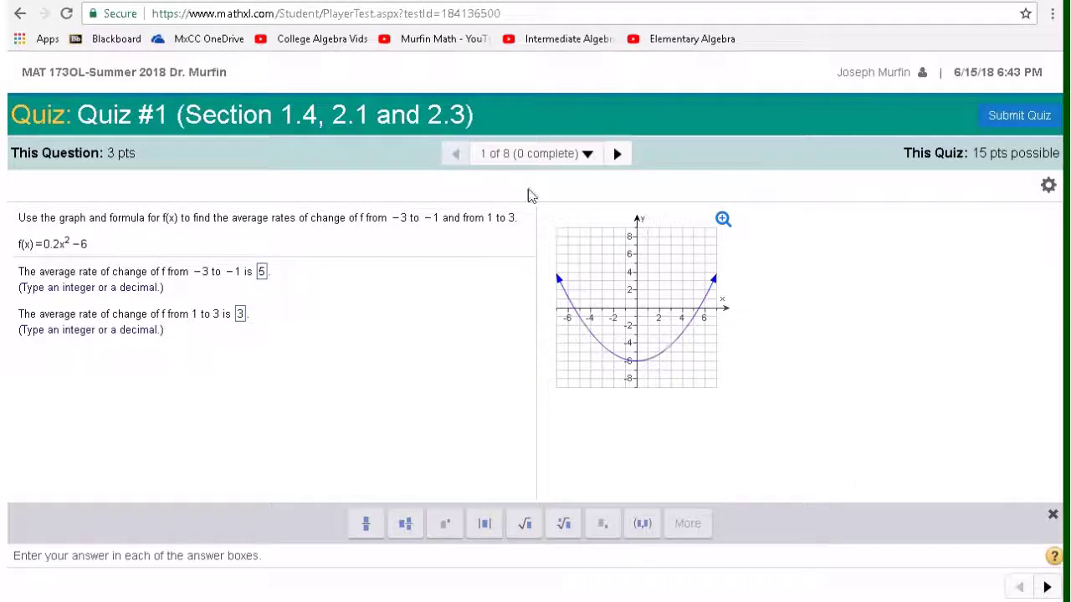
Step: Use the test overview to go to question 2, back to question 1, and again to question 2
{"action": "left_click", "coordinate": [527, 154]}
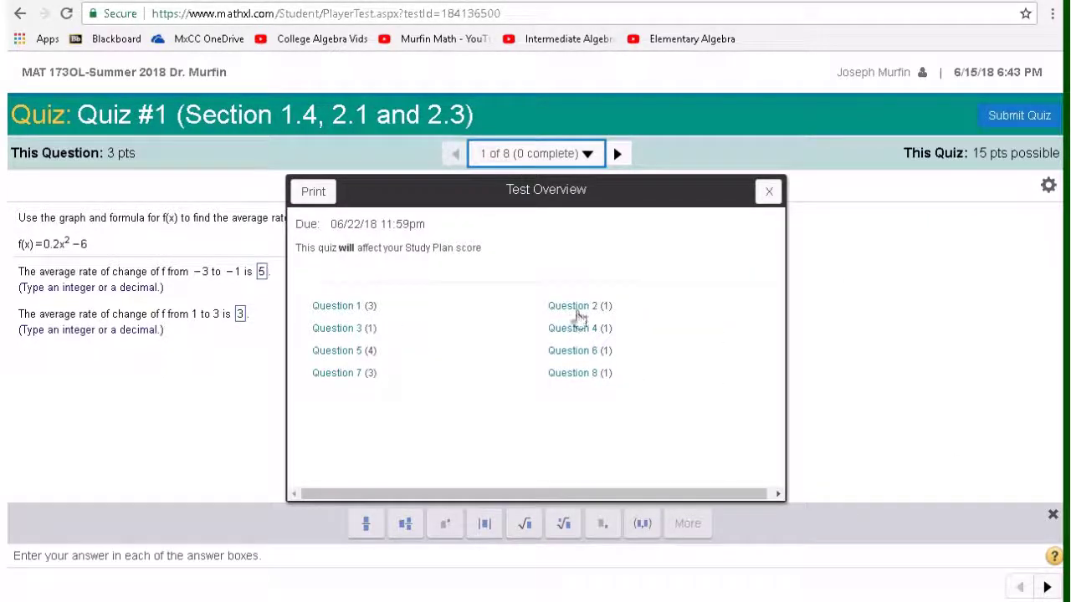
{"action": "left_click", "coordinate": [586, 309]}
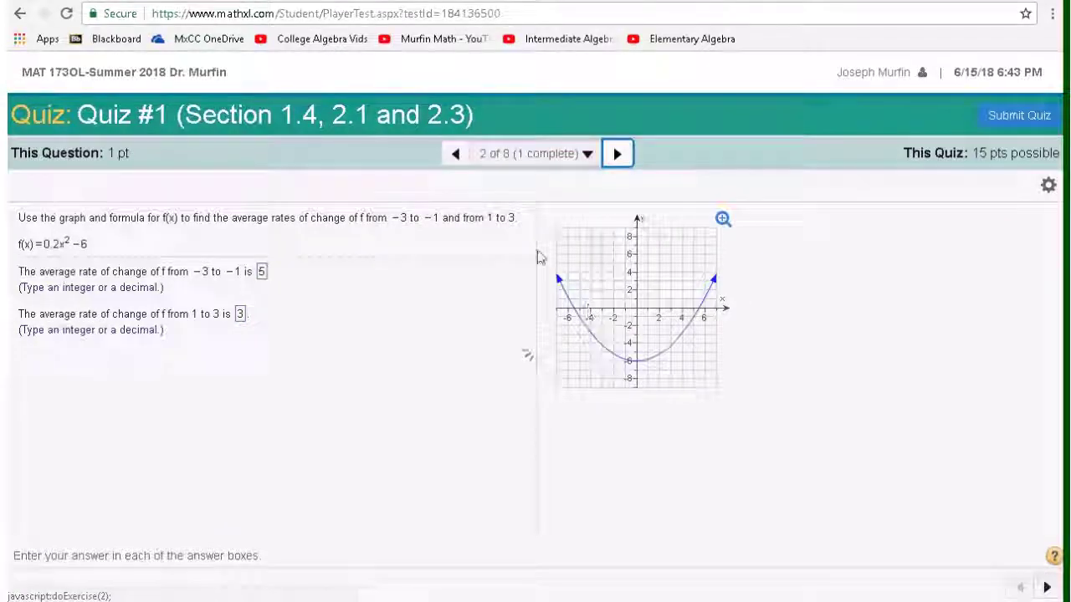
{"action": "left_click", "coordinate": [504, 158]}
{"action": "left_click", "coordinate": [341, 306]}
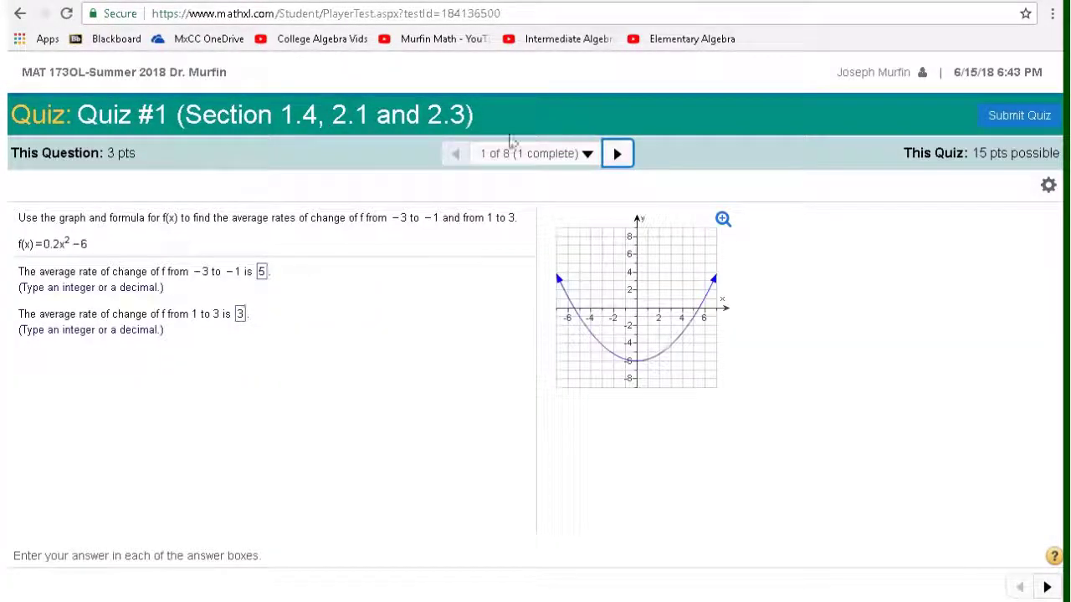
{"action": "left_click", "coordinate": [511, 146]}
{"action": "left_click", "coordinate": [560, 311]}
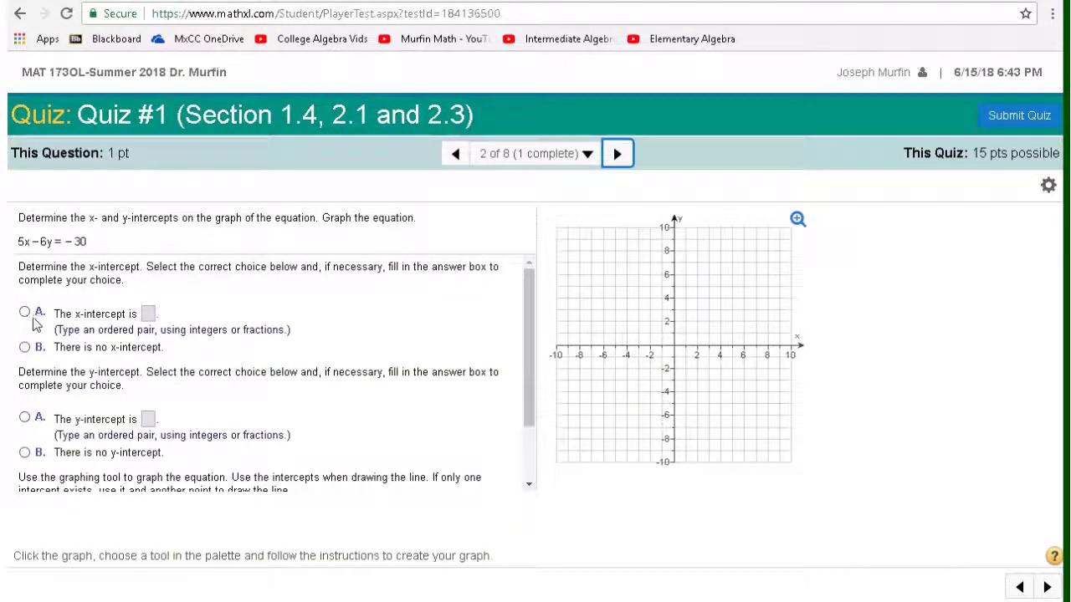
Step: Answer question 2 with no x-intercept and no y-intercept
{"action": "left_click", "coordinate": [24, 346]}
{"action": "left_click", "coordinate": [25, 452]}
{"action": "scroll", "coordinate": [233, 377], "scroll_direction": "down", "scroll_amount": 1}
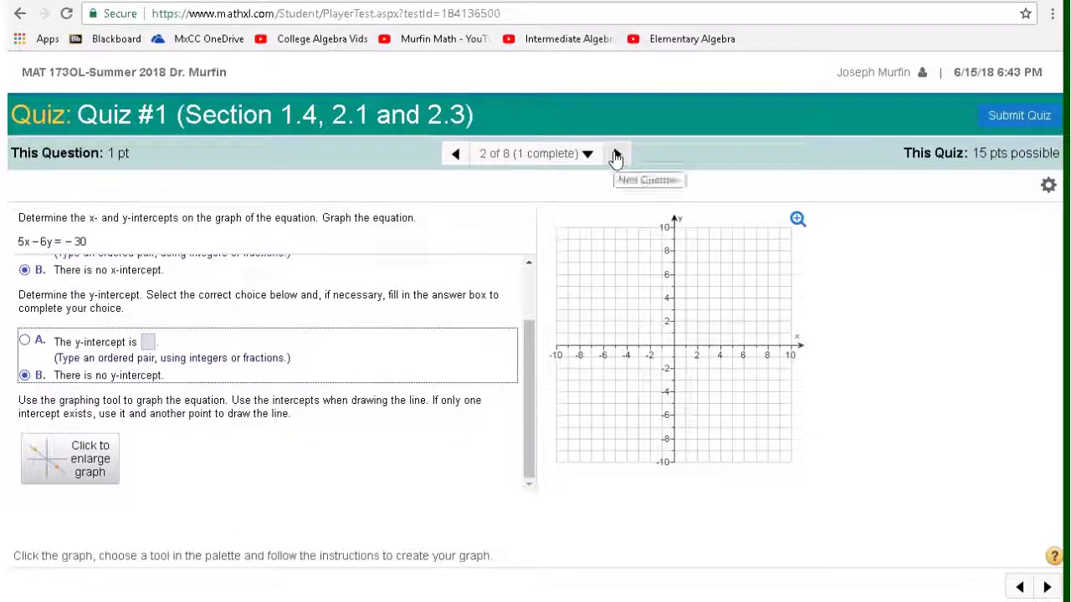
Step: Graph a solid line through (−6, 6) and (4, −2) for question 2 and save the graph
{"action": "left_click", "coordinate": [84, 456]}
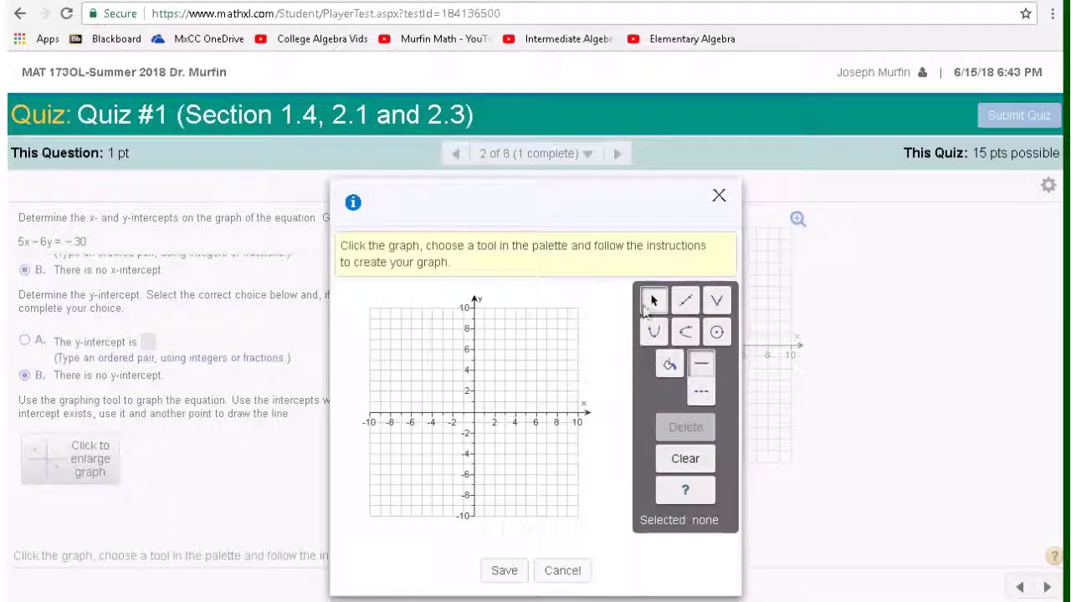
{"action": "left_click", "coordinate": [685, 300]}
{"action": "left_click", "coordinate": [410, 349]}
{"action": "left_click", "coordinate": [515, 433]}
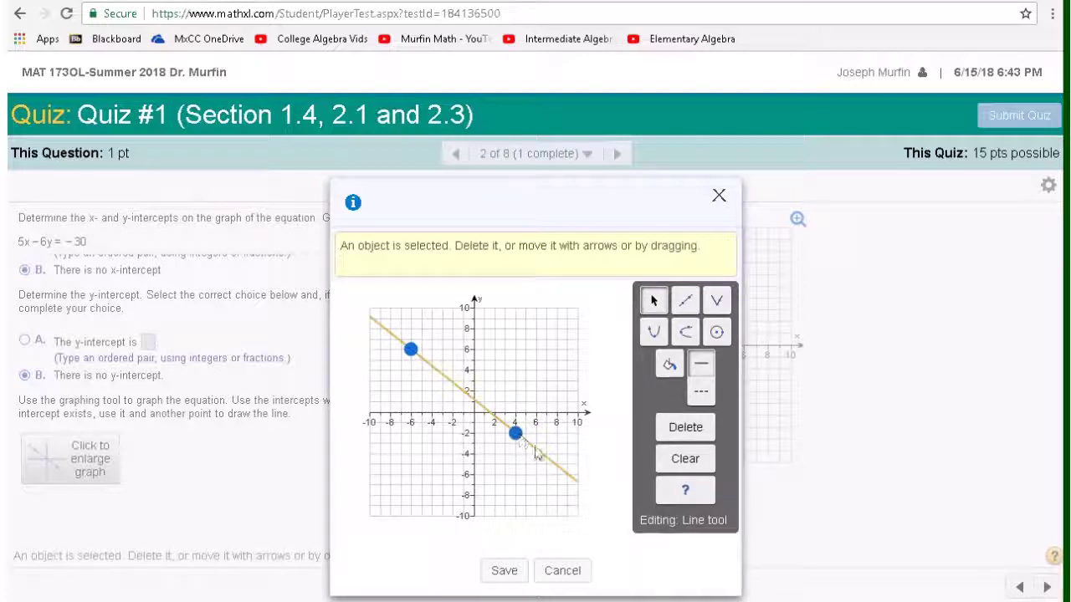
{"action": "left_click", "coordinate": [504, 571]}
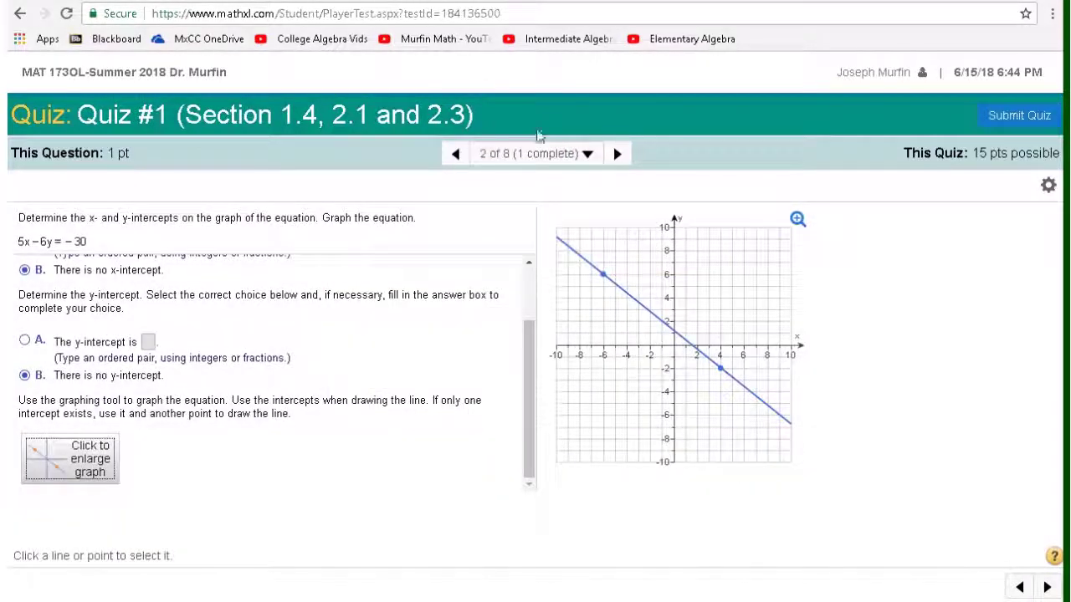
Step: Go to question 3 and enter (3,5) as the interval notation answer
{"action": "left_click", "coordinate": [617, 153]}
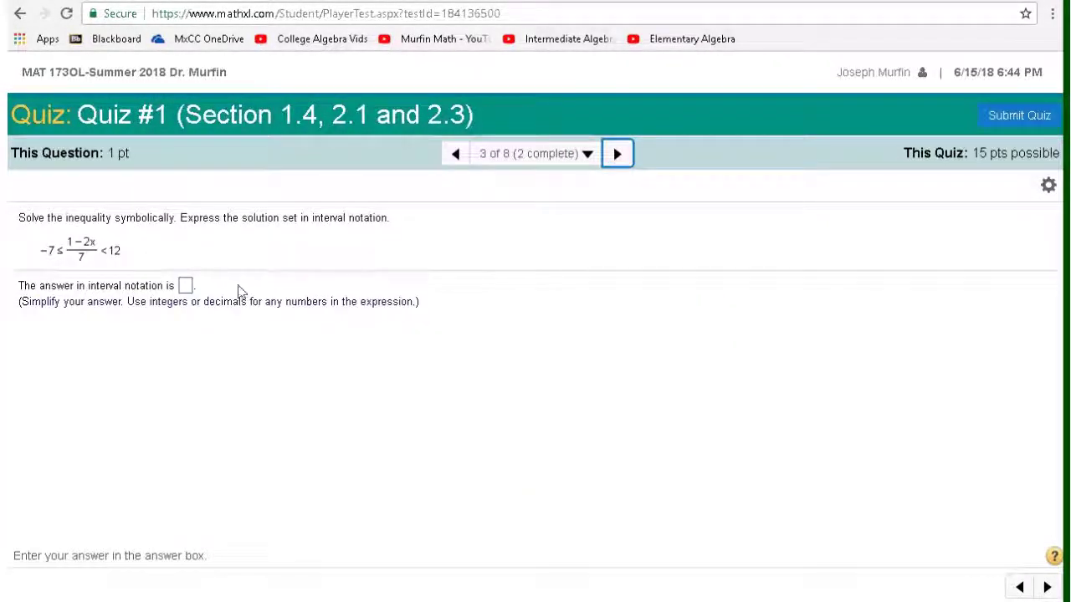
{"action": "left_click", "coordinate": [184, 286]}
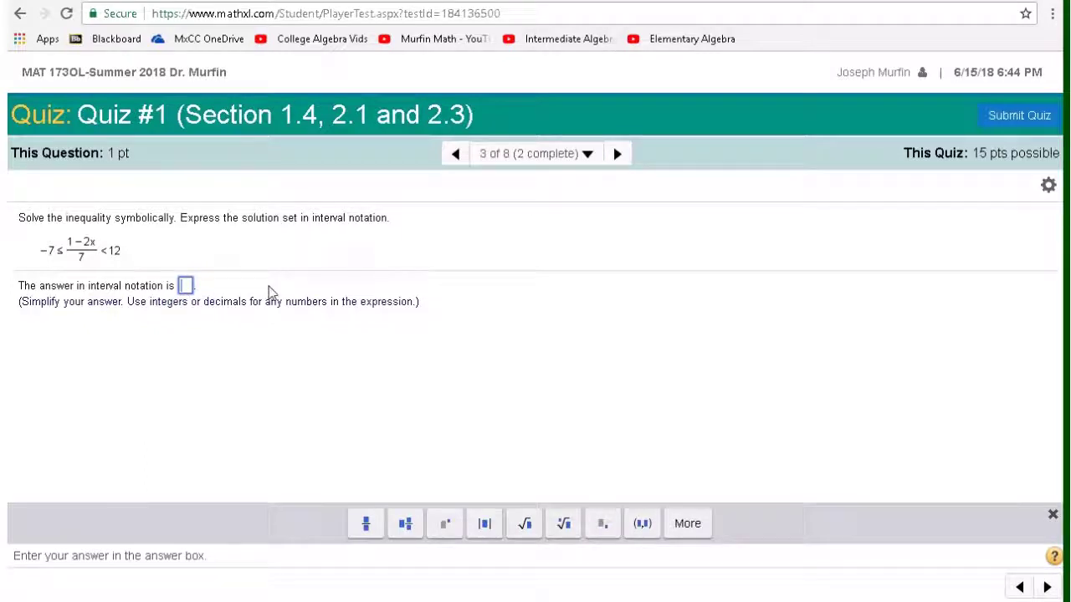
{"action": "type", "text": "(3,5"}
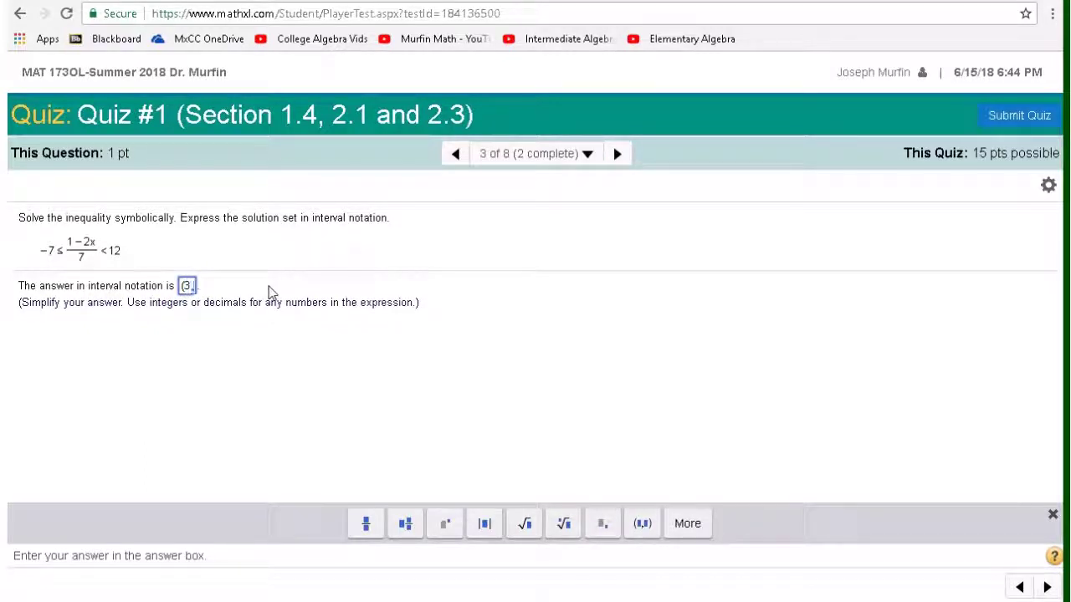
{"action": "left_click", "coordinate": [566, 293]}
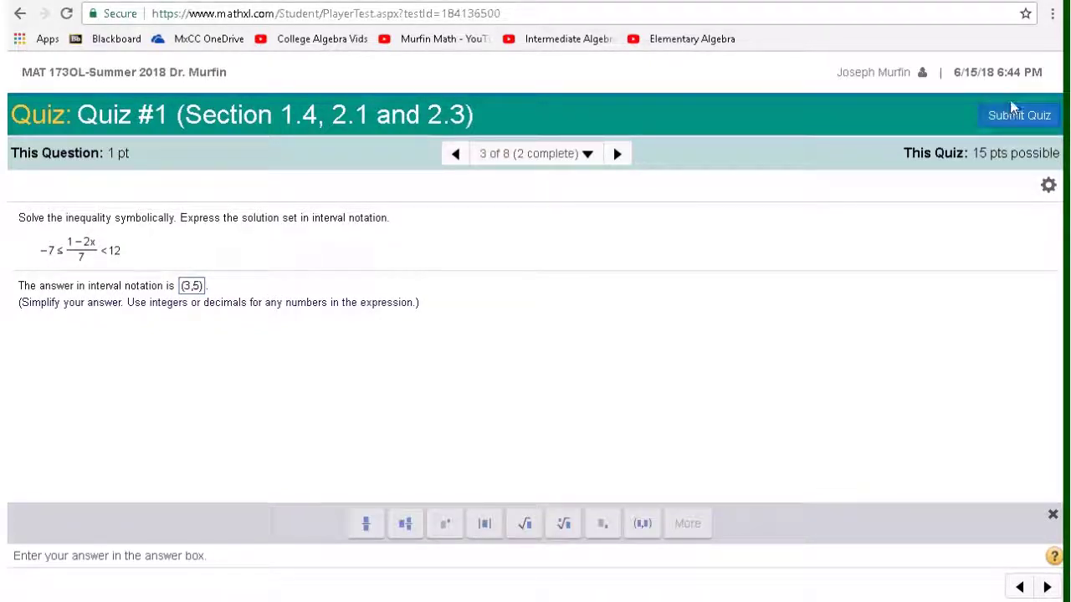
Step: Submit the quiz with its remaining questions unanswered and open the test review
{"action": "left_click", "coordinate": [1015, 122]}
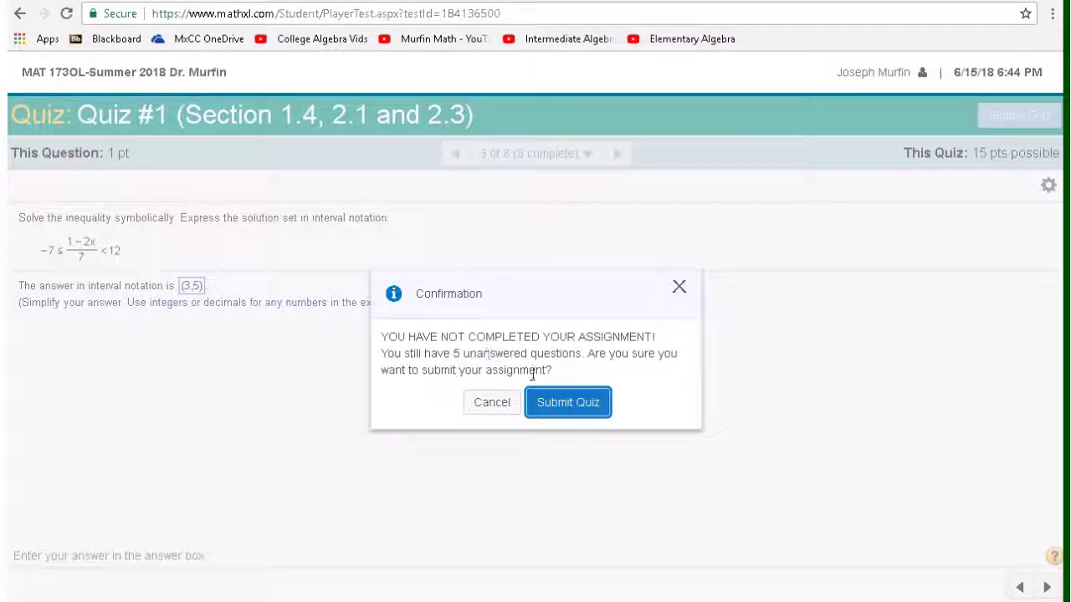
{"action": "left_click", "coordinate": [555, 405]}
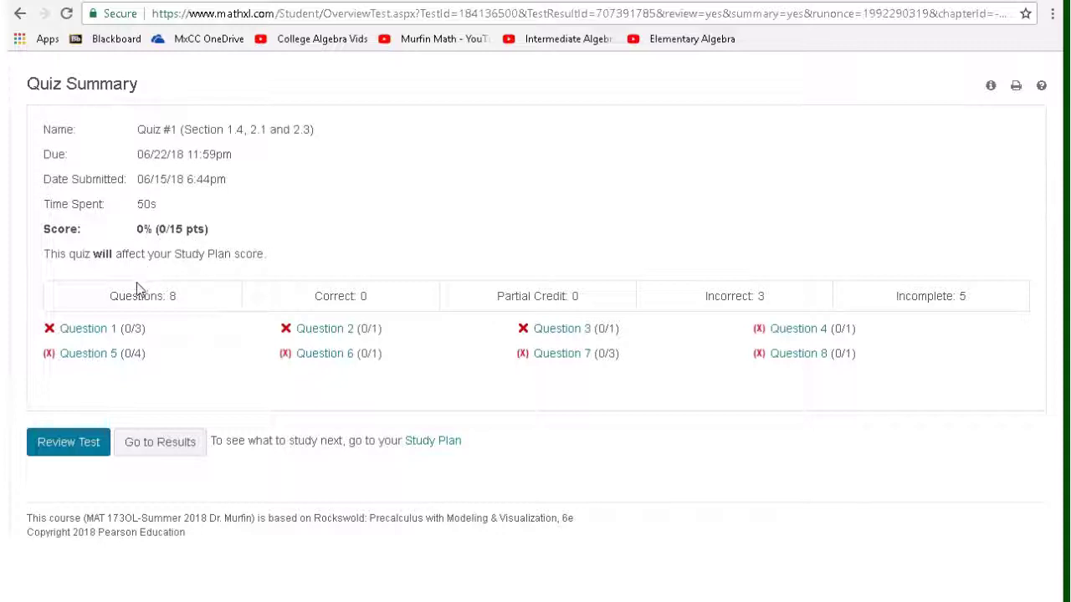
{"action": "left_click", "coordinate": [95, 442]}
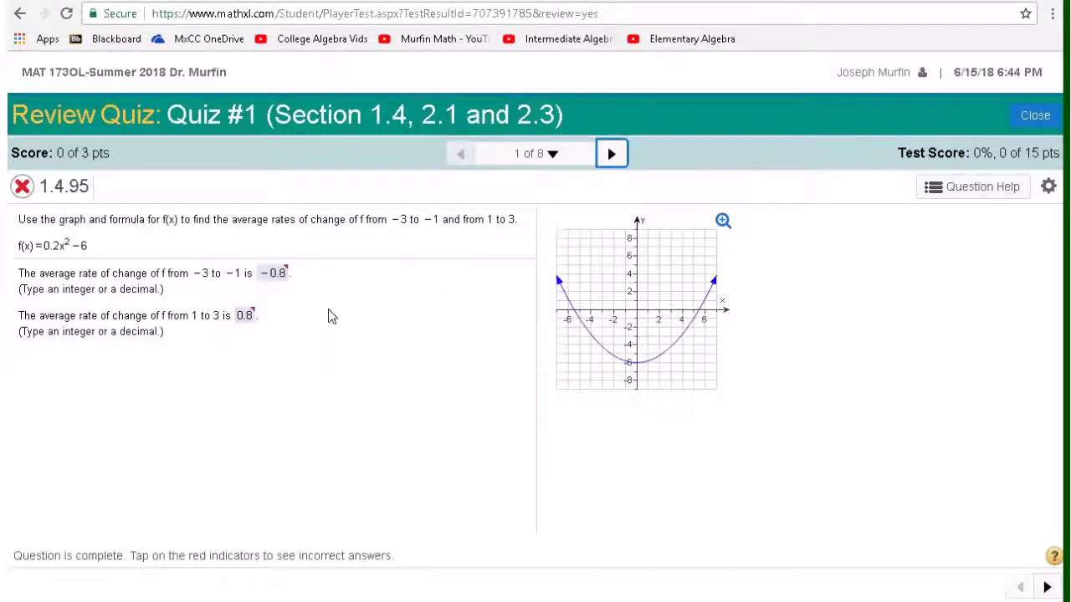
Step: View the submitted answers behind both incorrect marks in review question 1
{"action": "left_click", "coordinate": [282, 277]}
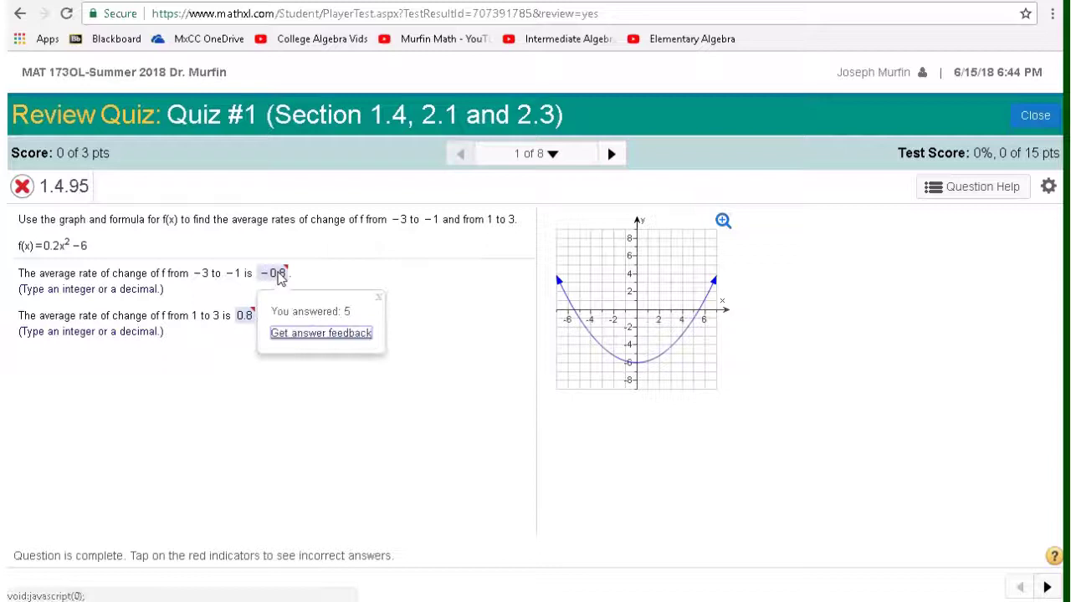
{"action": "left_click_drag", "start_coordinate": [325, 310], "coordinate": [345, 311]}
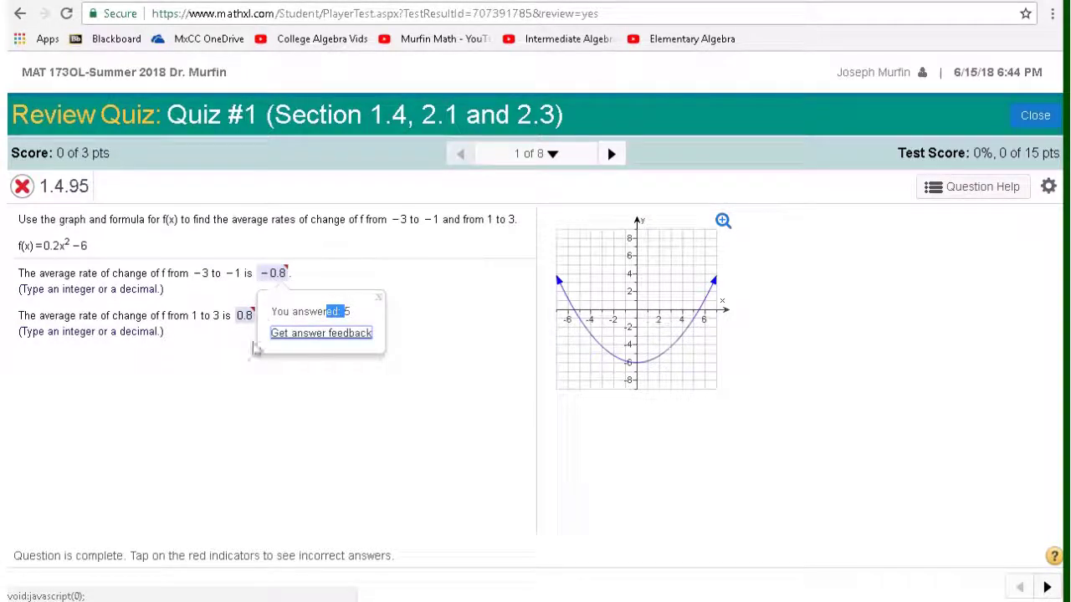
{"action": "left_click", "coordinate": [251, 319]}
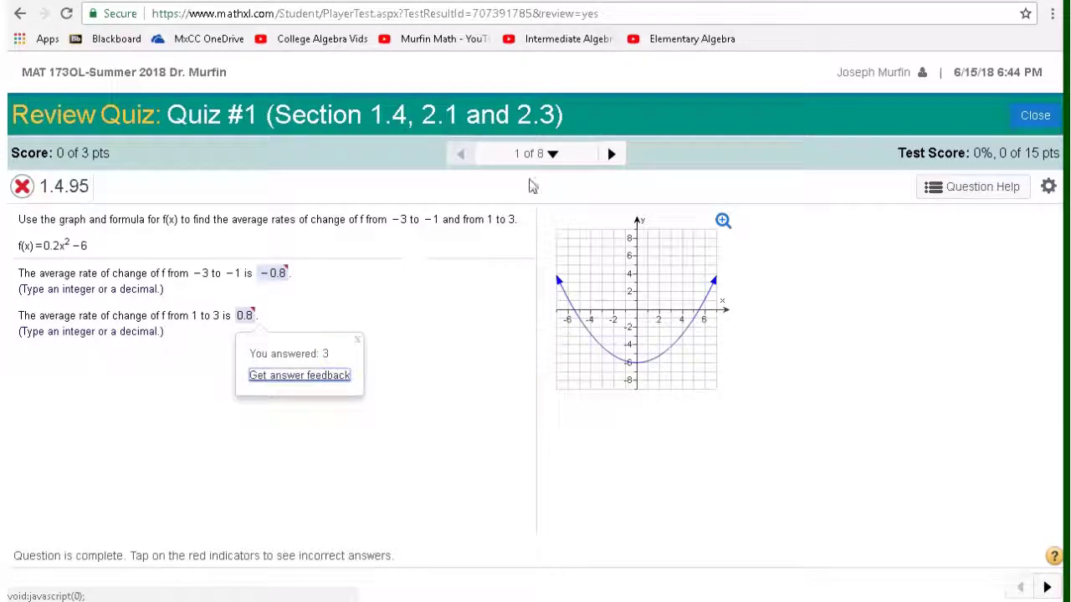
Step: Move to review question 2, view the submitted x-intercept choice, and close the review
{"action": "left_click", "coordinate": [595, 158]}
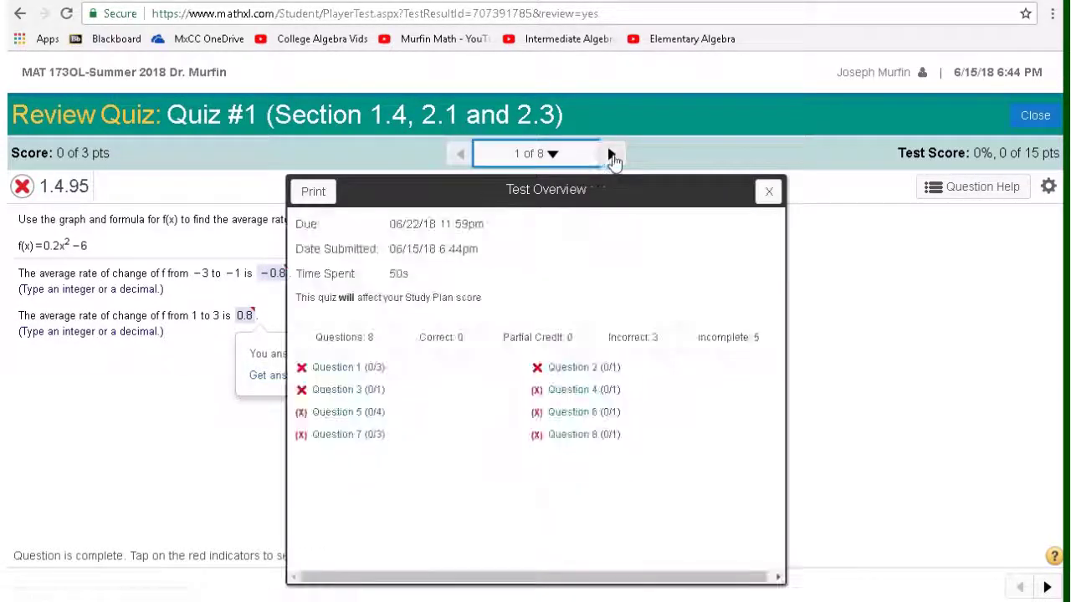
{"action": "left_click", "coordinate": [611, 154]}
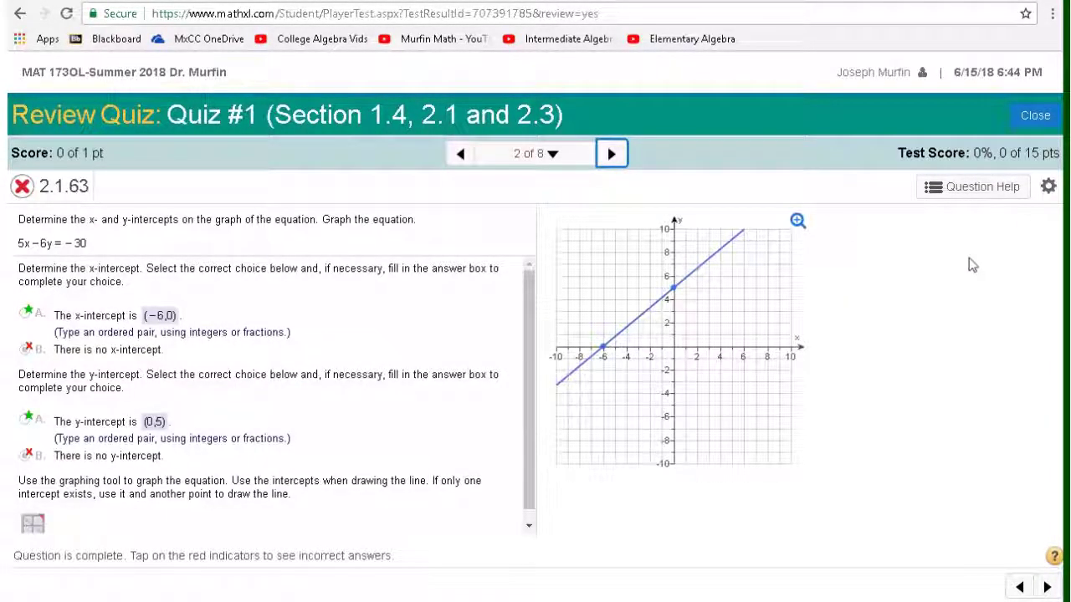
{"action": "left_click", "coordinate": [163, 349]}
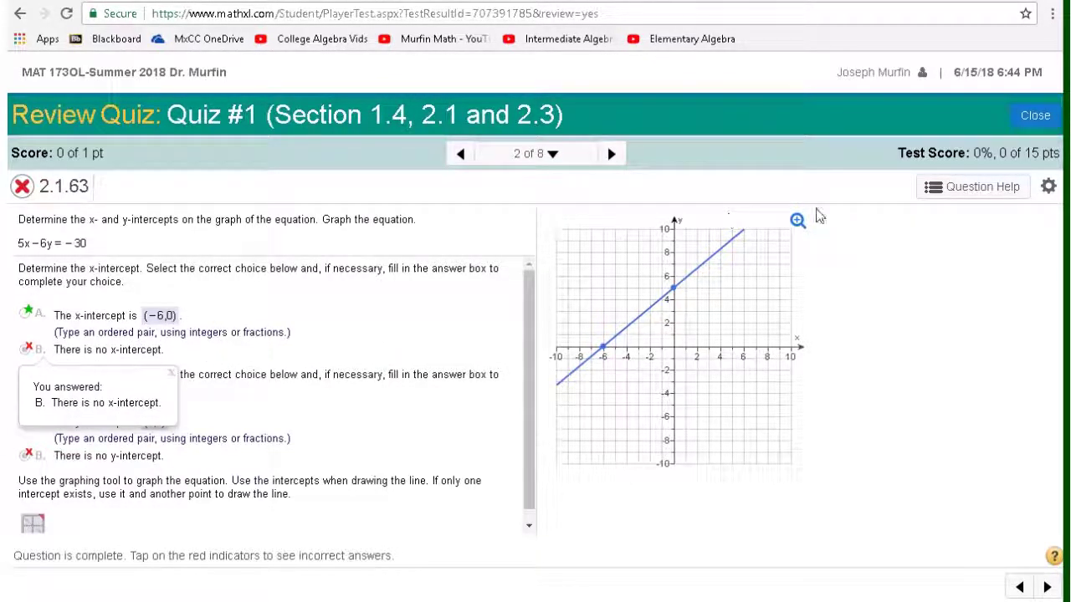
{"action": "left_click", "coordinate": [1034, 118]}
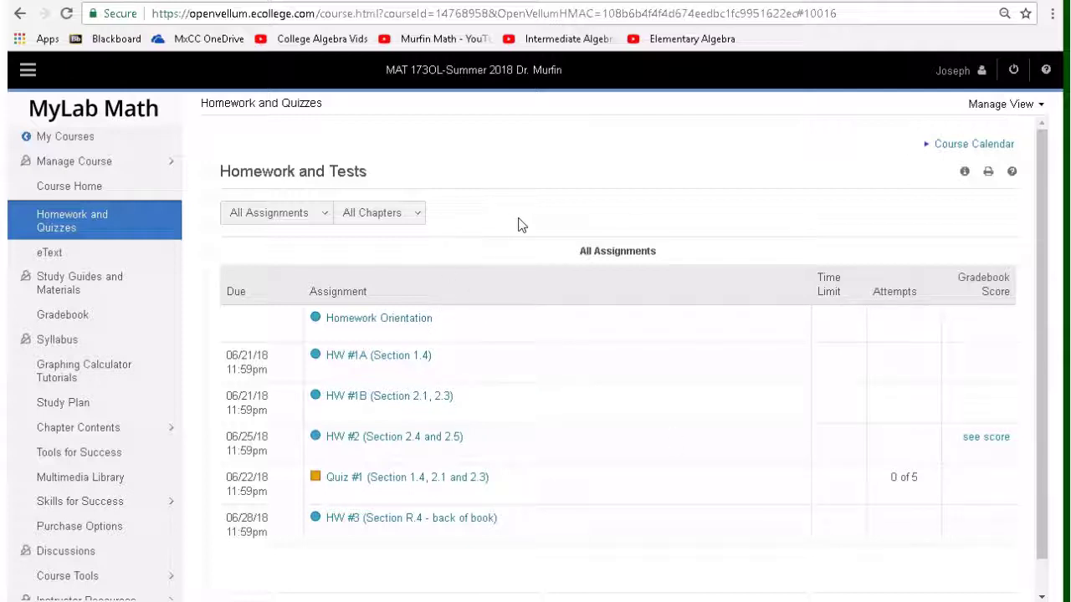
Step: Start another attempt of Quiz #1 from the assignment list and open question 1's slope answer for entry
{"action": "left_click", "coordinate": [425, 480]}
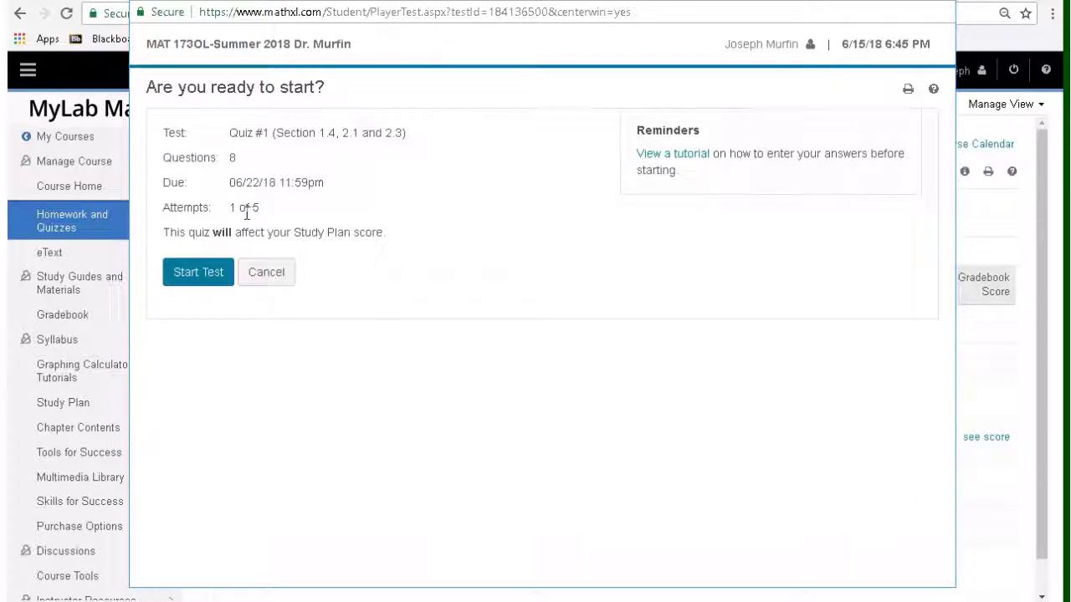
{"action": "left_click", "coordinate": [216, 273]}
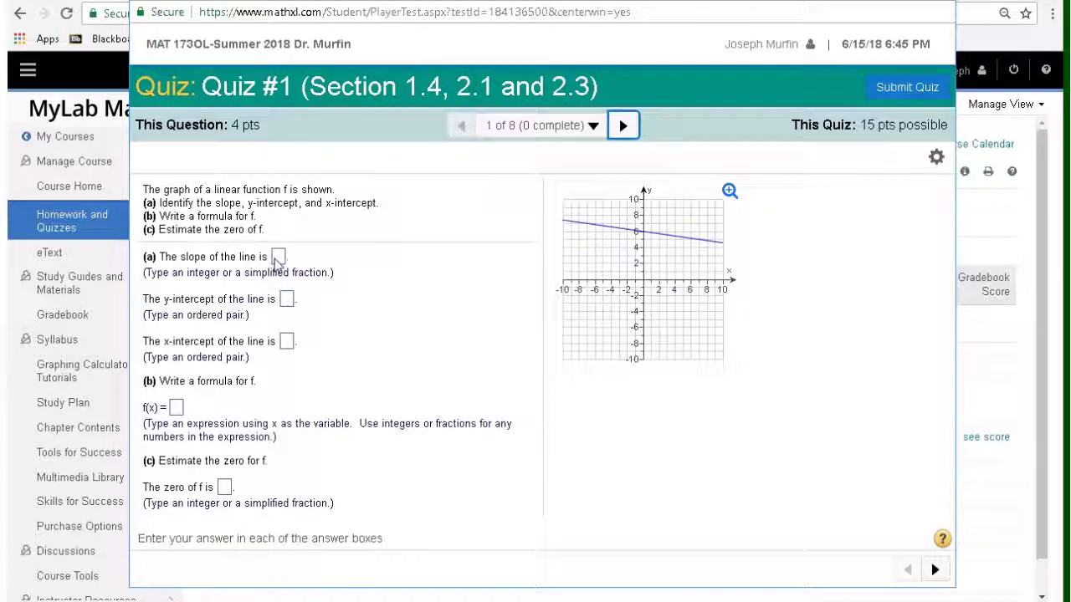
{"action": "left_click", "coordinate": [278, 256]}
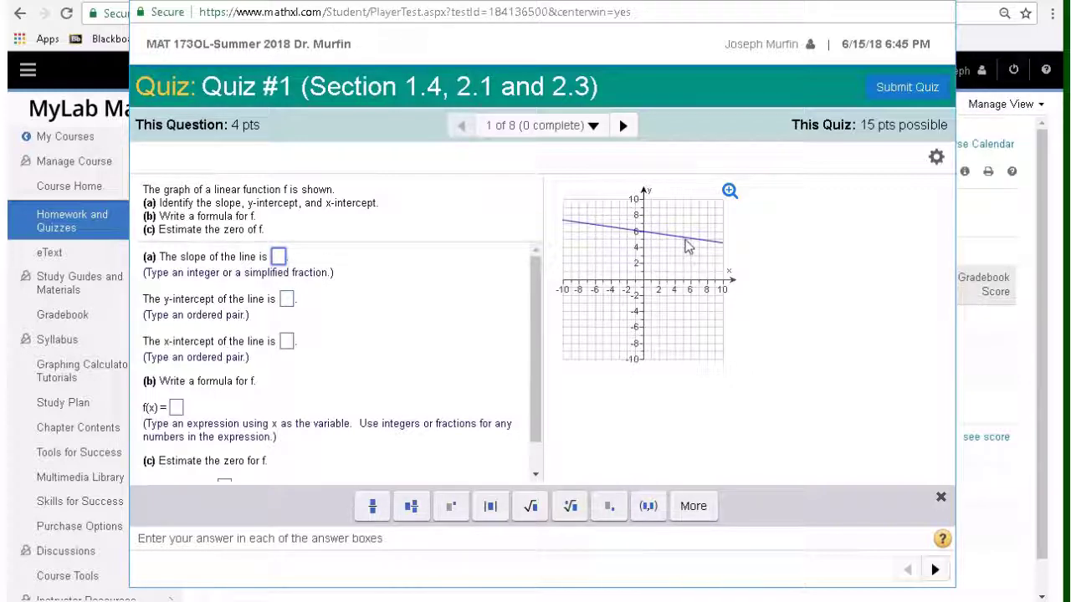
Step: Inspect the enlarged line graph in question 1 and enter -1/7 as the slope of the line
{"action": "left_click", "coordinate": [730, 190]}
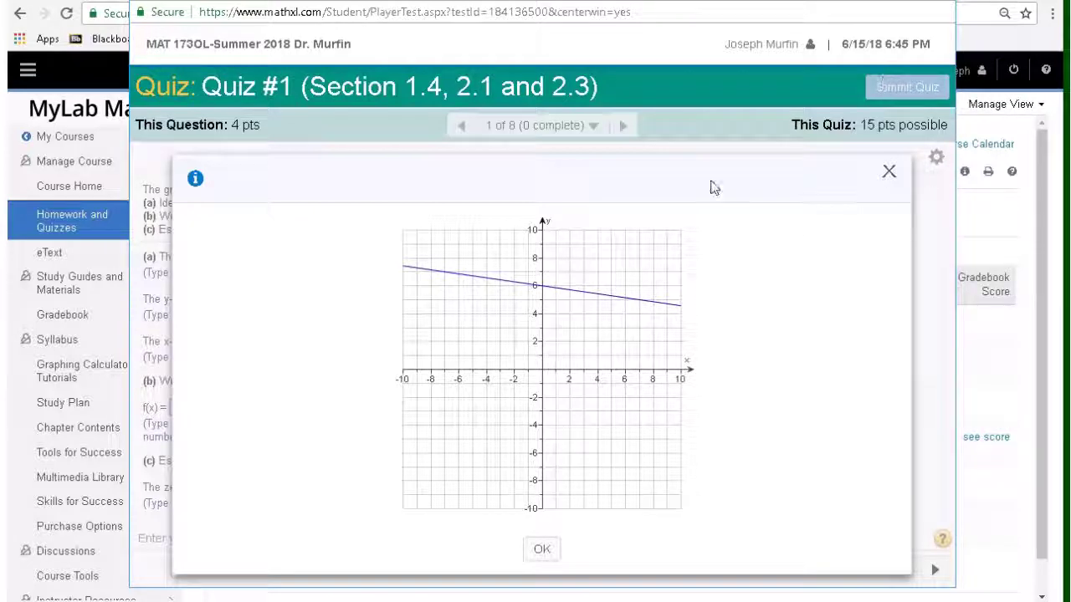
{"action": "left_click", "coordinate": [890, 173]}
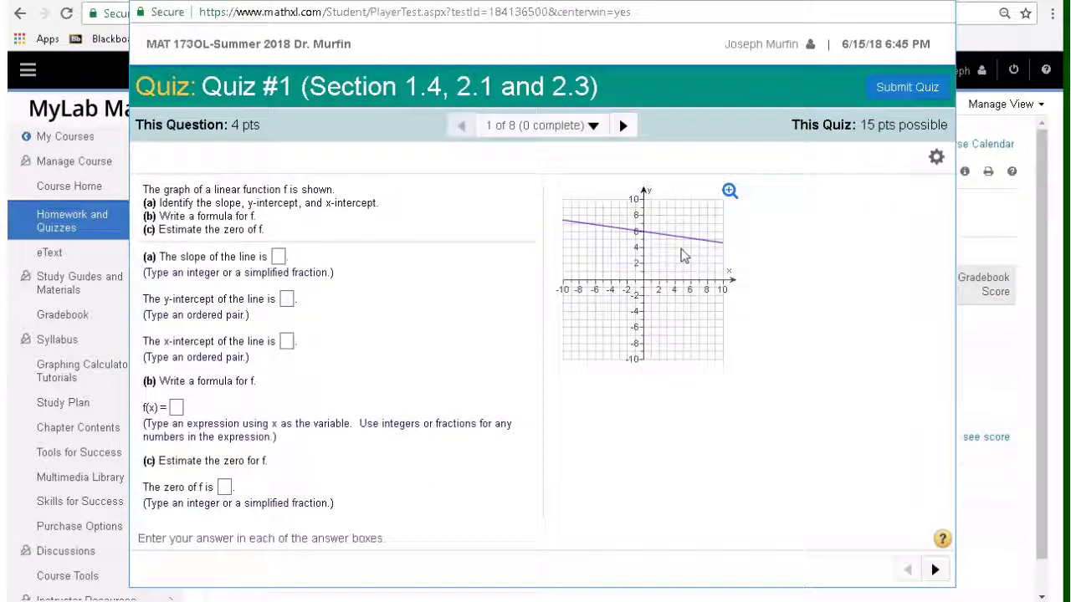
{"action": "left_click", "coordinate": [279, 258]}
{"action": "type", "text": "-1"}
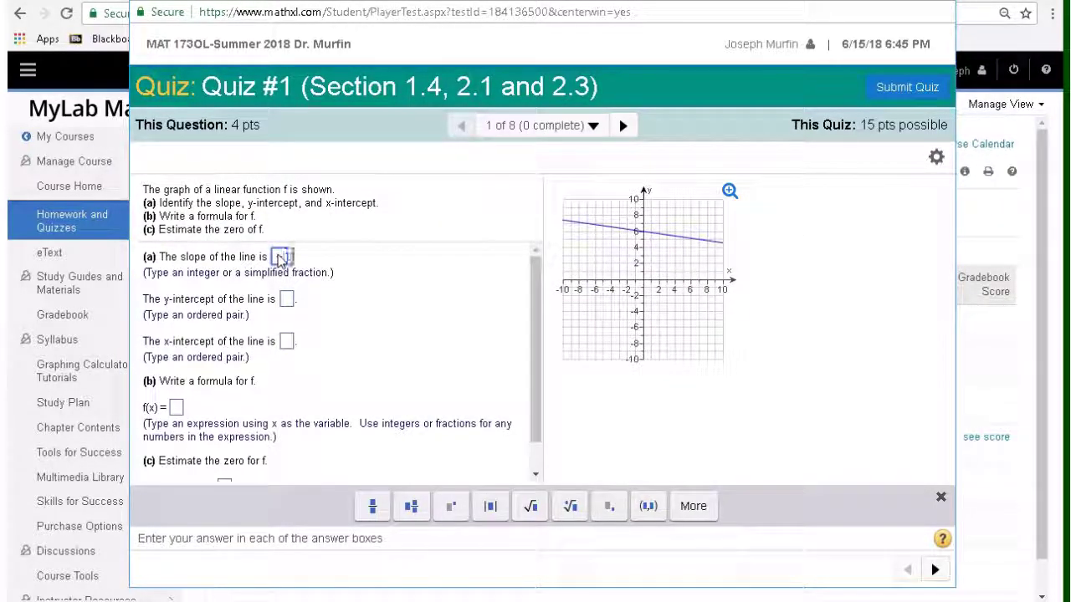
{"action": "type", "text": "/7"}
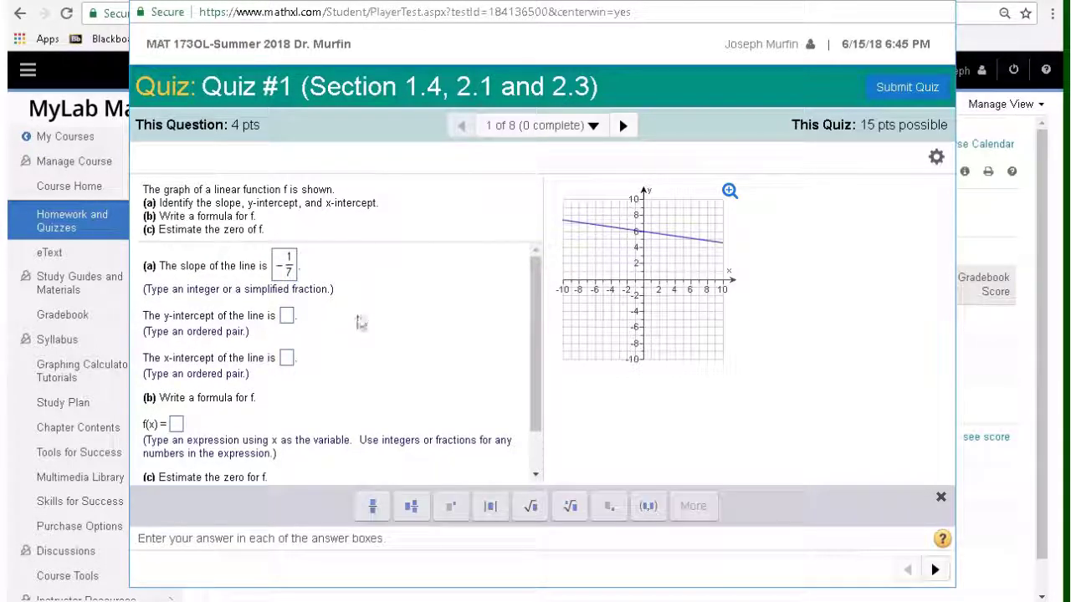
Step: Enter the ordered pair (0,6) as the y-intercept of the line in question 1
{"action": "left_click", "coordinate": [286, 316]}
{"action": "type", "text": "("}
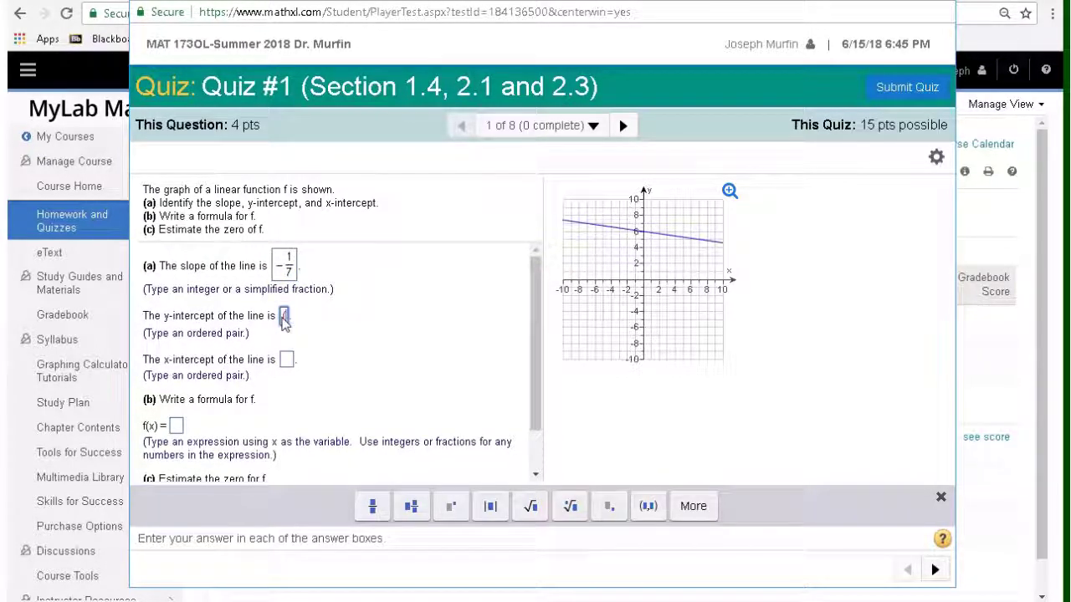
{"action": "type", "text": "0,6"}
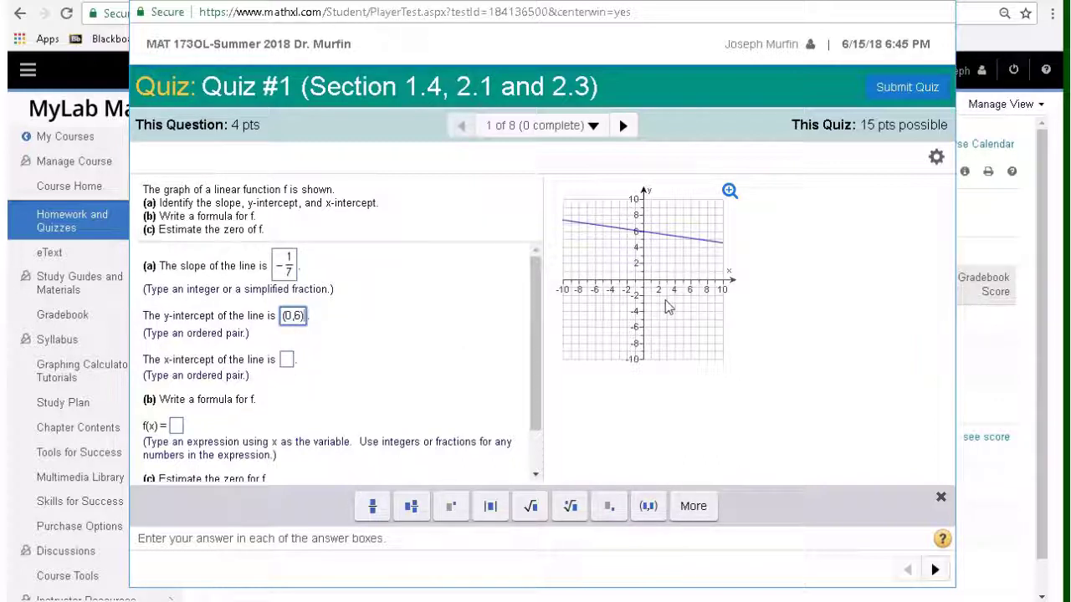
{"action": "left_click", "coordinate": [523, 354]}
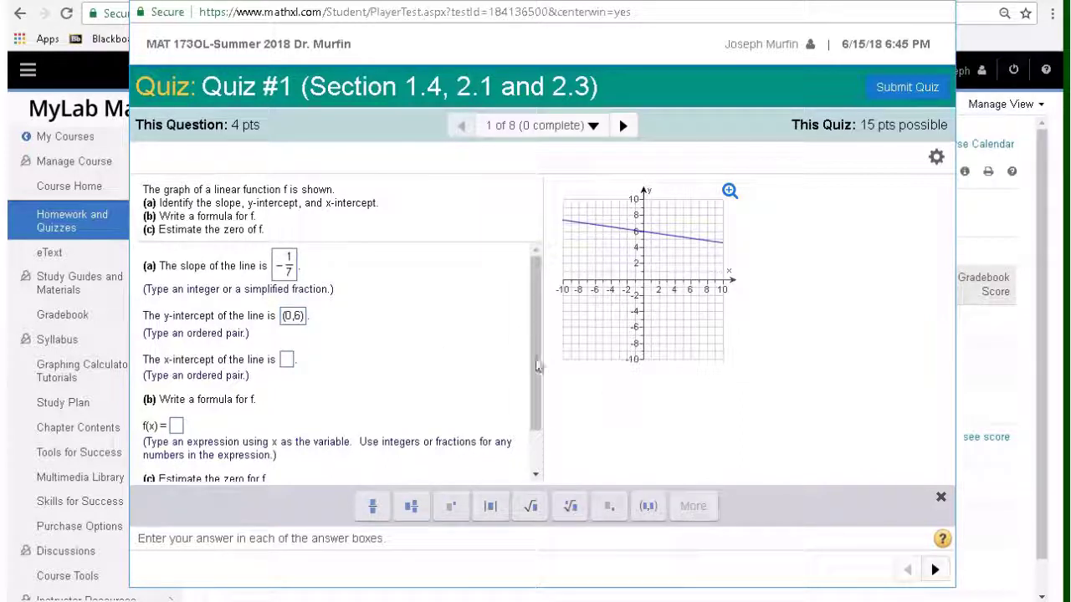
Step: Submit the quiz with the rest of question 1 and all other questions left unanswered
{"action": "scroll", "coordinate": [452, 355], "scroll_direction": "down", "scroll_amount": 1}
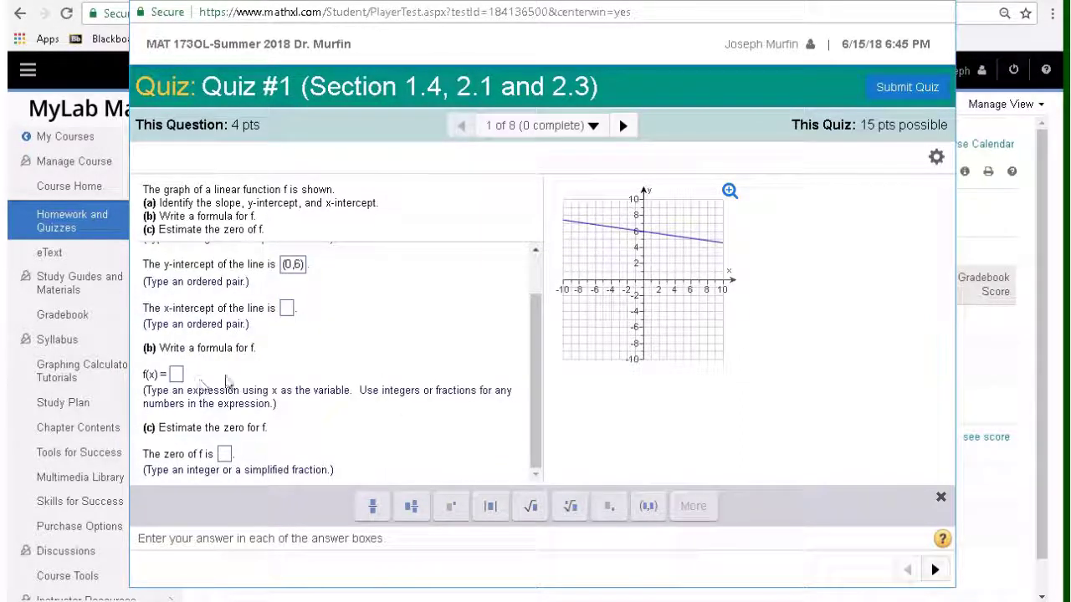
{"action": "left_click", "coordinate": [906, 86]}
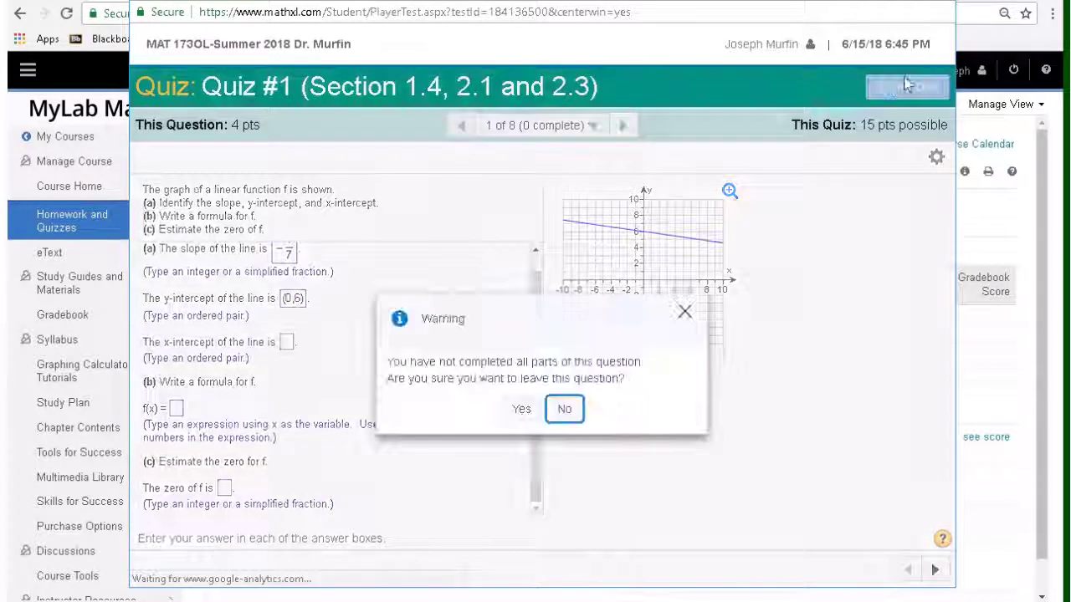
{"action": "left_click", "coordinate": [521, 409]}
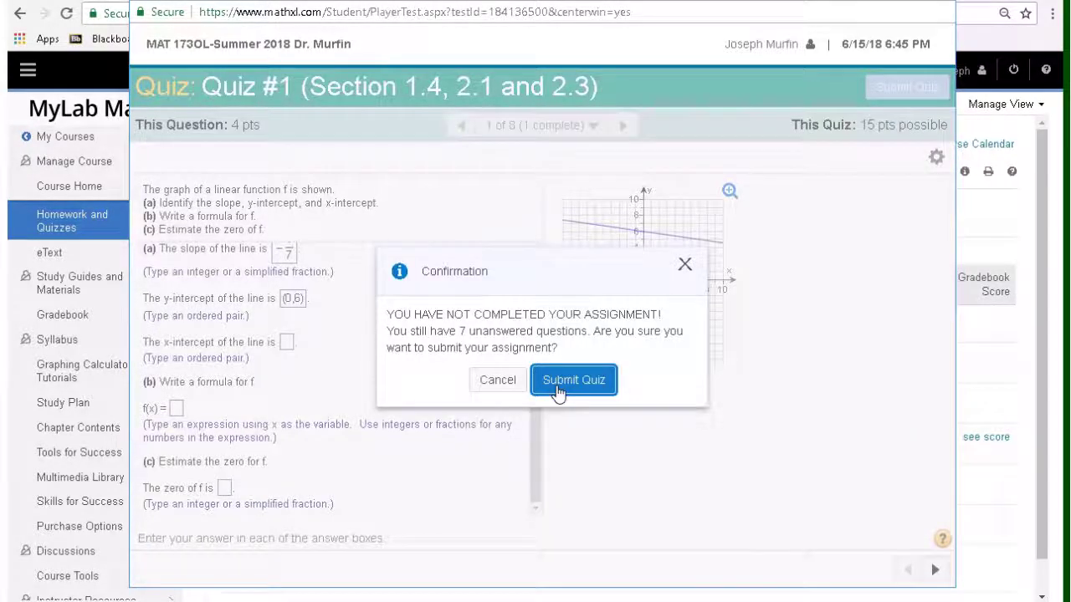
{"action": "left_click", "coordinate": [558, 388]}
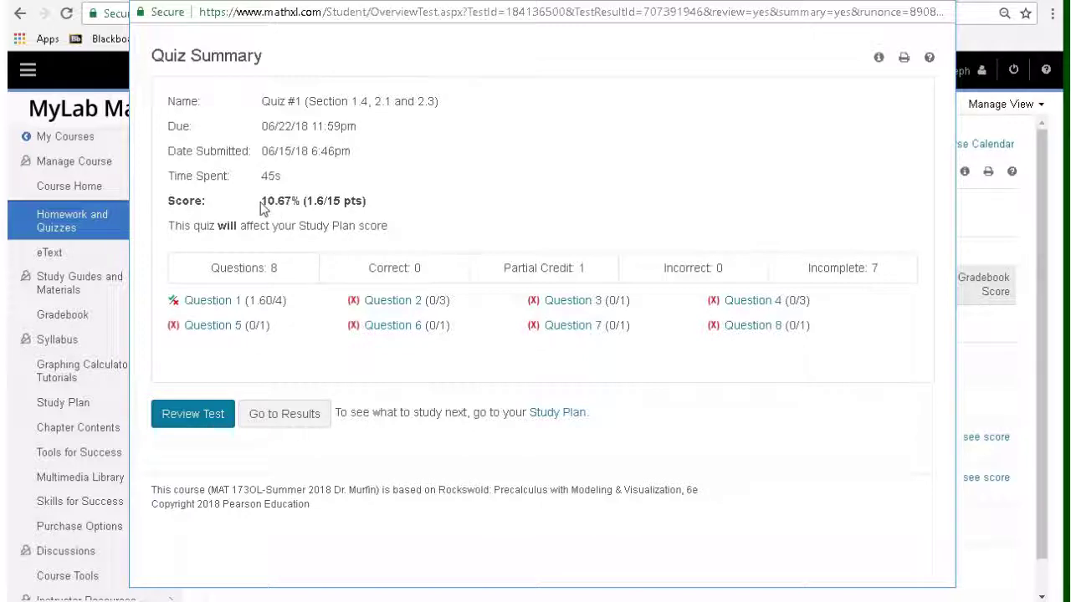
Step: Check the score in the quiz summary, then view question 1's help options in the test review and close it
{"action": "left_click_drag", "start_coordinate": [261, 206], "coordinate": [301, 202]}
{"action": "left_click", "coordinate": [303, 204]}
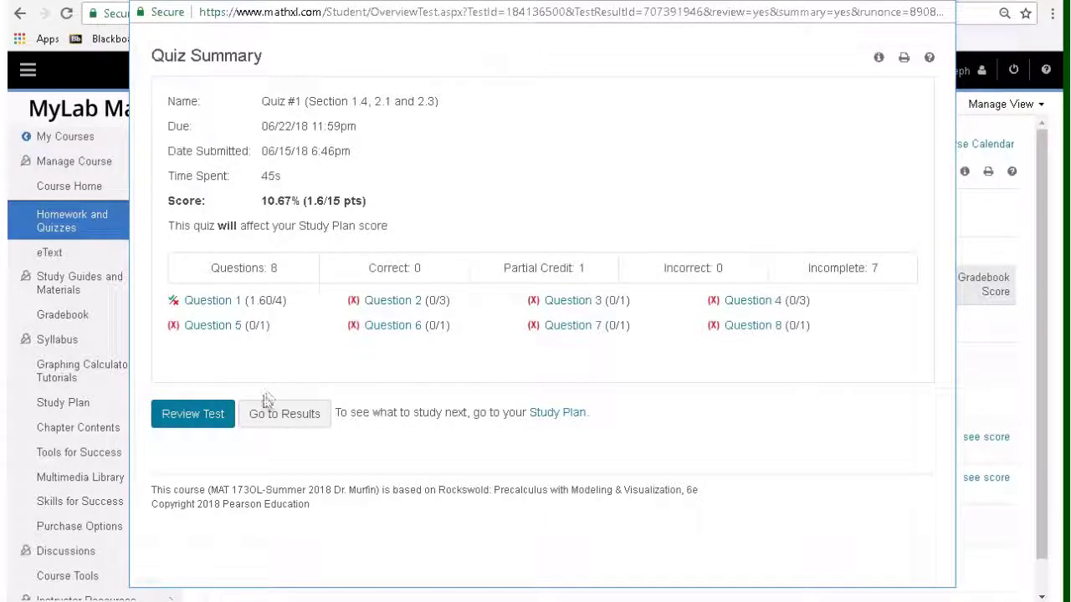
{"action": "left_click", "coordinate": [208, 412]}
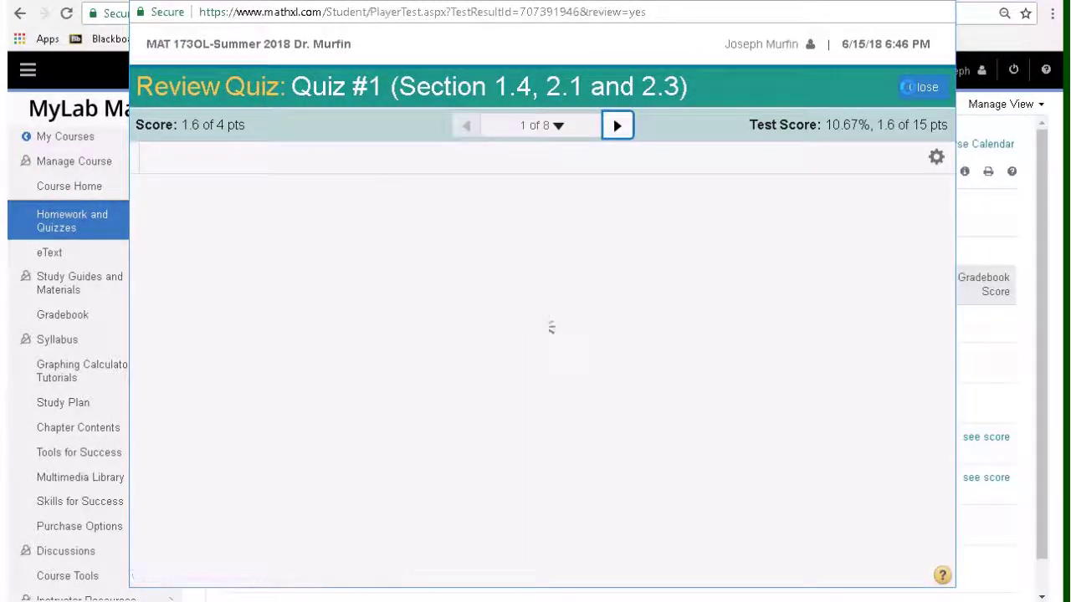
{"action": "left_click", "coordinate": [847, 163]}
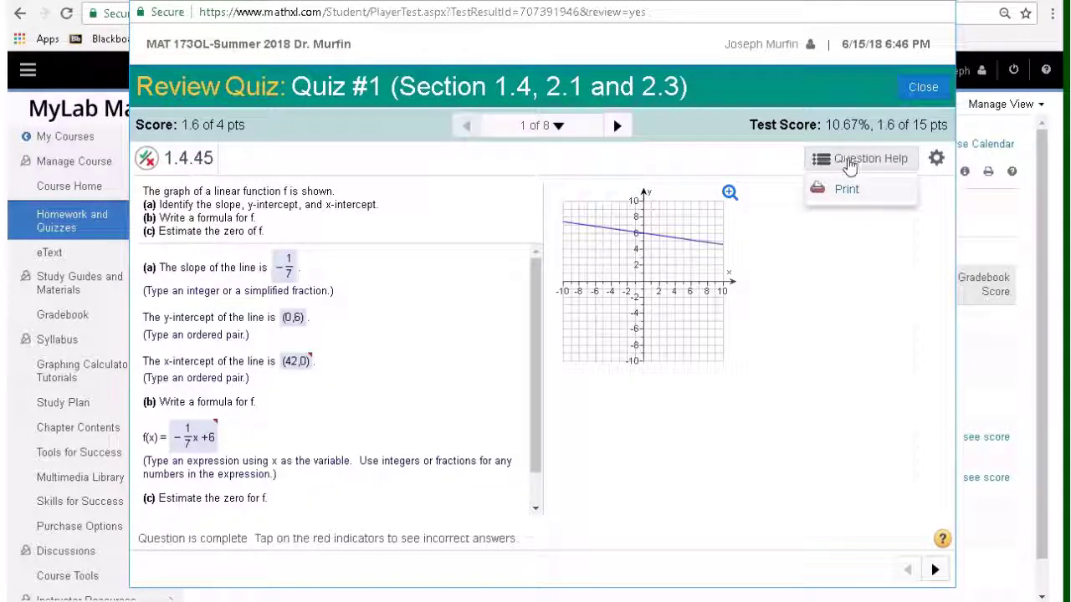
{"action": "left_click", "coordinate": [924, 87]}
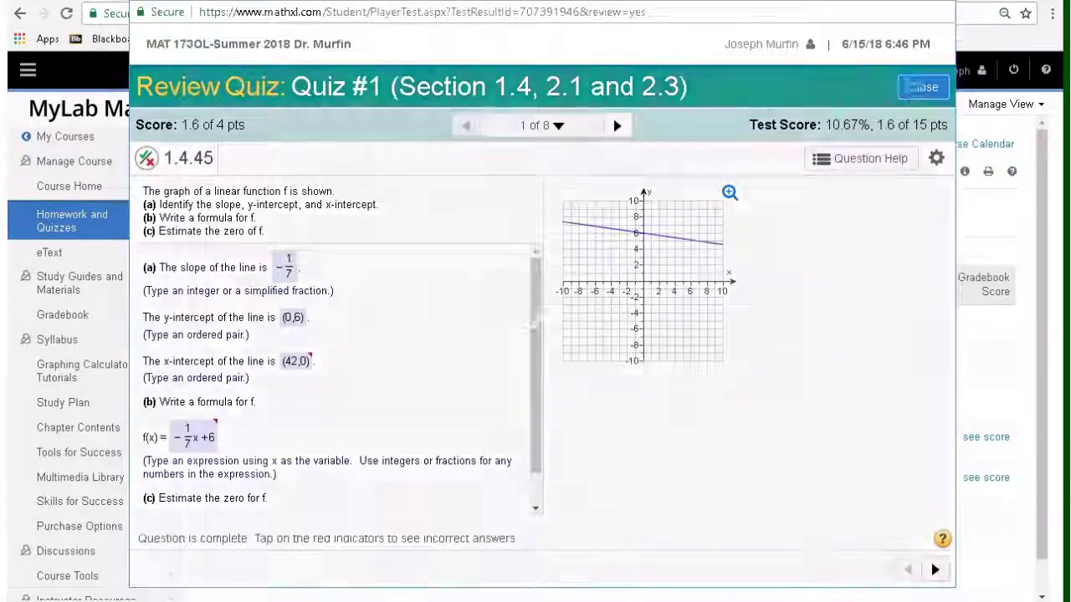
Step: Start a further attempt of Quiz #1 and advance to question 3 without answering the first two questions
{"action": "left_click", "coordinate": [390, 479]}
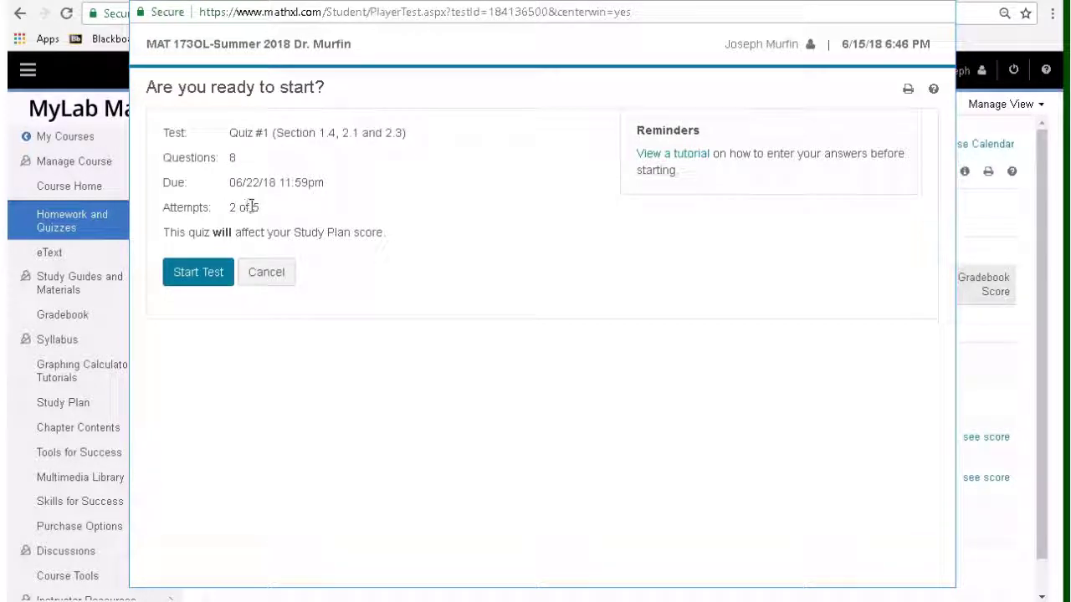
{"action": "left_click", "coordinate": [210, 277]}
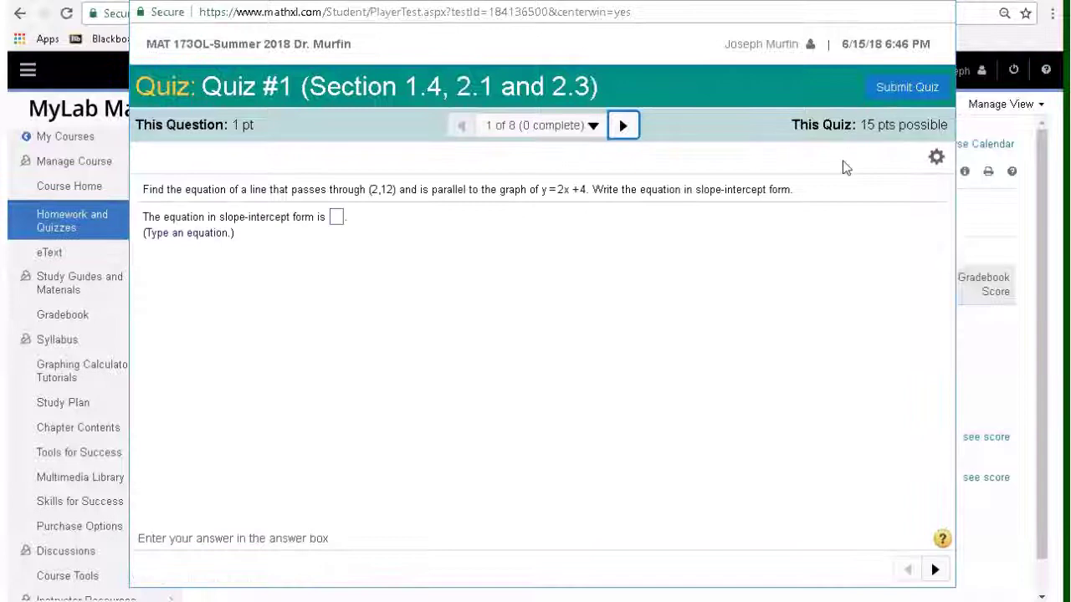
{"action": "left_click", "coordinate": [624, 125]}
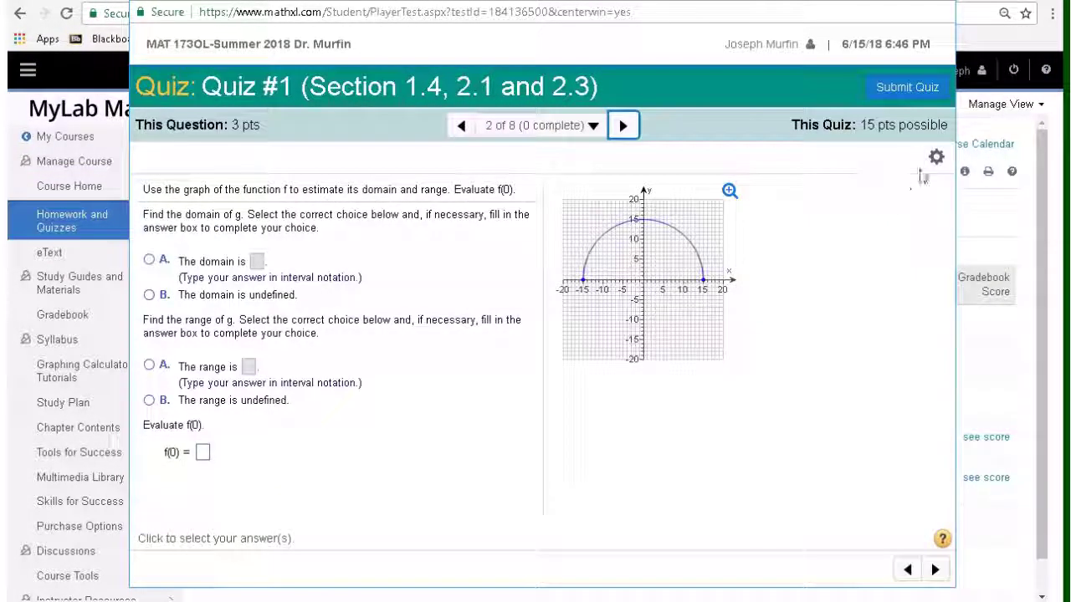
{"action": "left_click", "coordinate": [622, 126]}
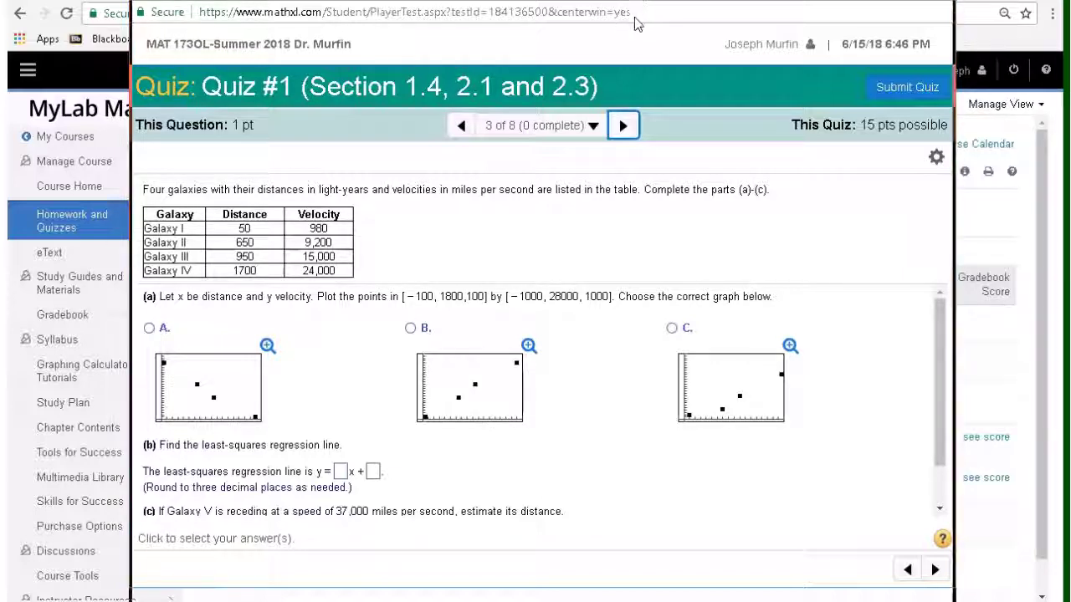
{"action": "mouse_move", "coordinate": [634, 1]}
{"action": "left_mouse_down"}
{"action": "mouse_move", "coordinate": [638, 18]}
{"action": "mouse_move", "coordinate": [641, 1]}
{"action": "left_mouse_up"}
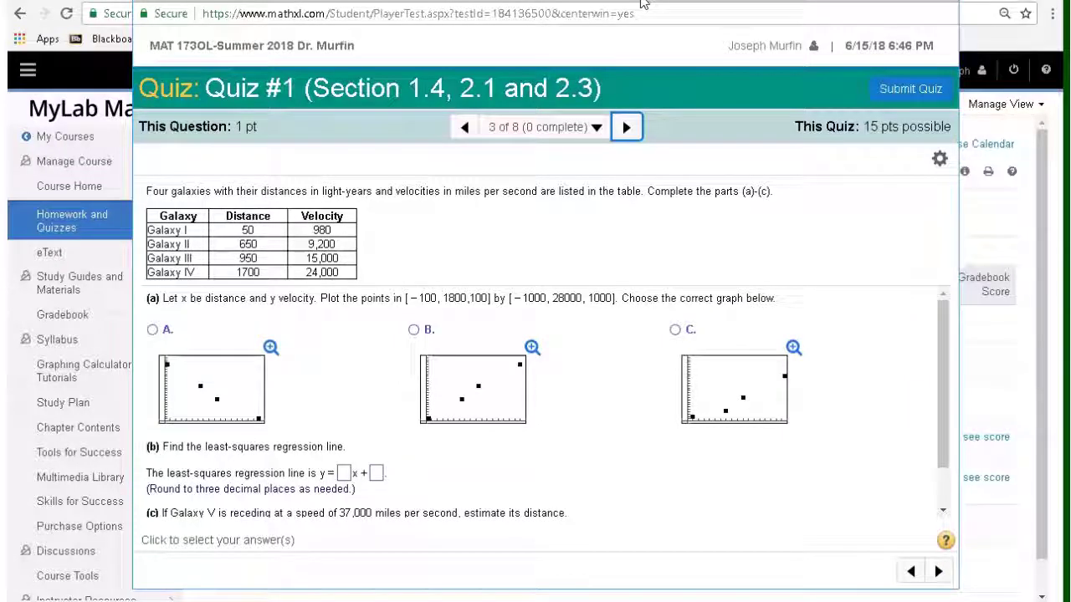